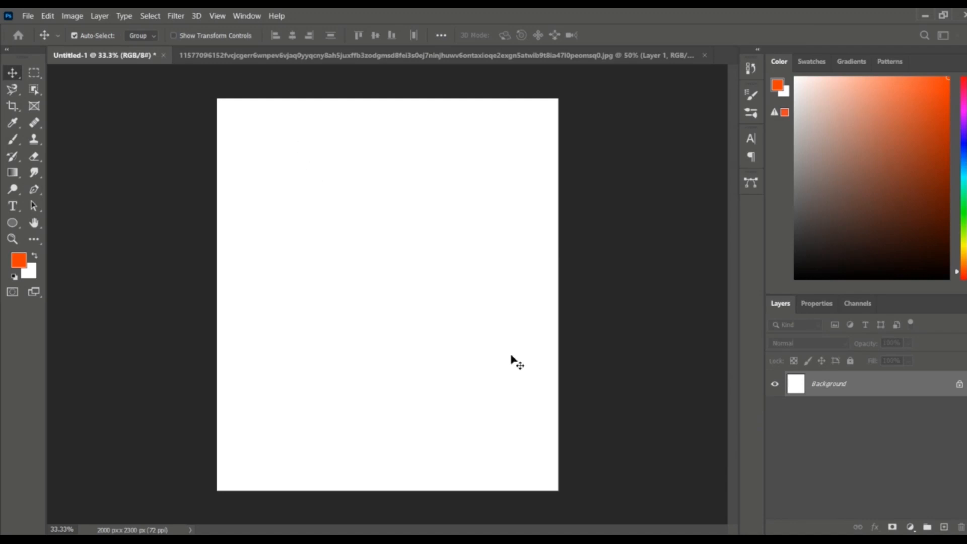
Add a solid color fill layer over the background in light grey c5c5c5
{"action": "left_click", "coordinate": [910, 528]}
{"action": "left_click", "coordinate": [884, 302]}
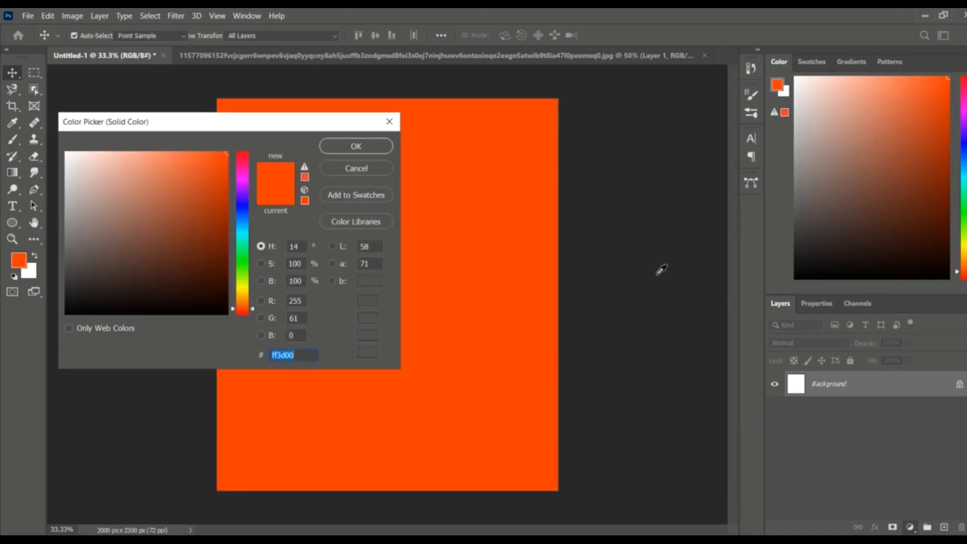
{"action": "left_click", "coordinate": [72, 266]}
{"action": "left_click_drag", "start_coordinate": [72, 266], "coordinate": [65, 188]}
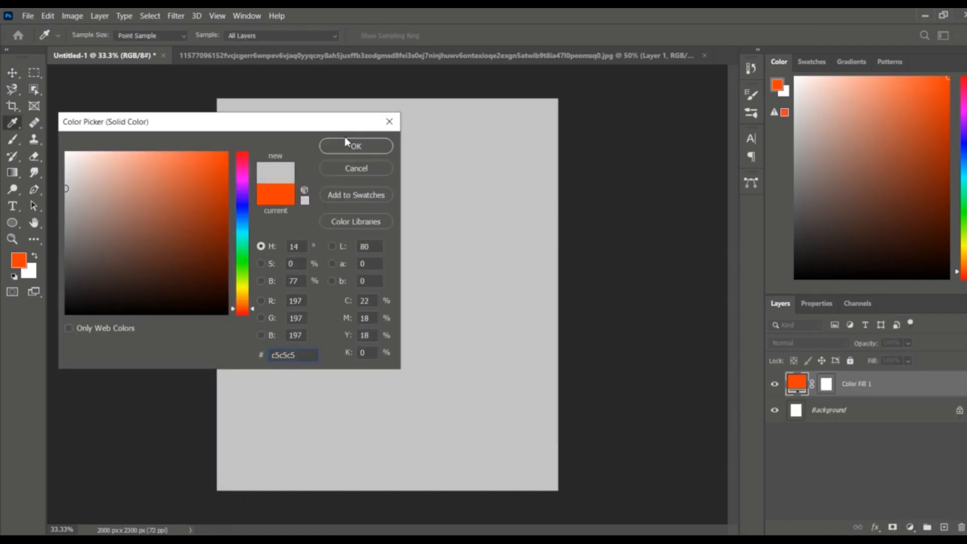
{"action": "left_click", "coordinate": [348, 146]}
Apply the Add Noise filter to the grey color fill layer as a smart filter
{"action": "left_click", "coordinate": [173, 15]}
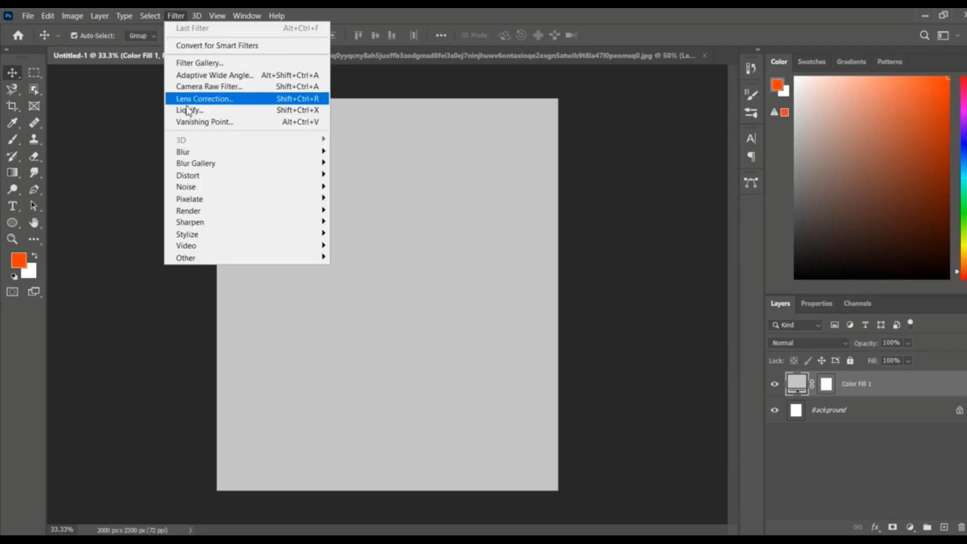
{"action": "mouse_move", "coordinate": [192, 185]}
{"action": "left_click", "coordinate": [348, 185]}
{"action": "left_click", "coordinate": [473, 218]}
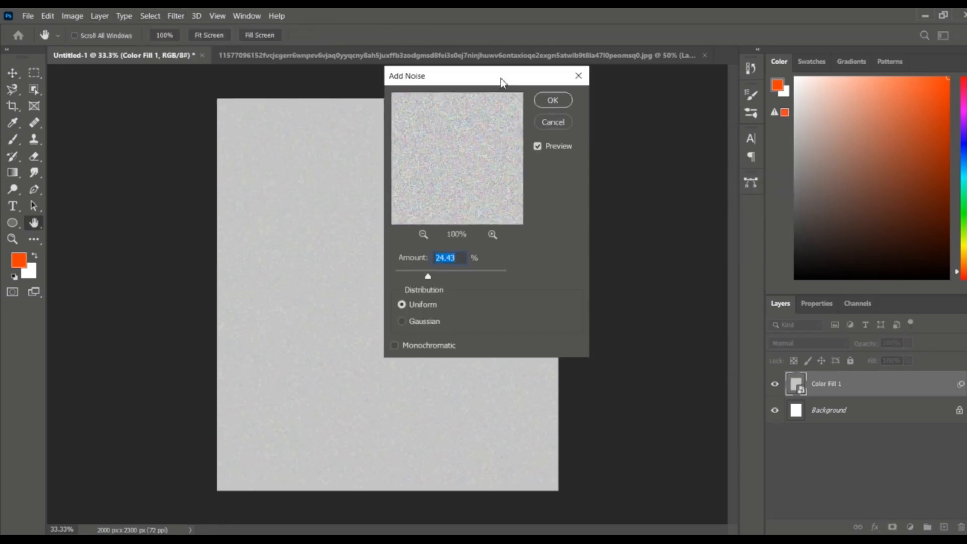
{"action": "left_click", "coordinate": [538, 346]}
{"action": "left_click_drag", "start_coordinate": [559, 300], "coordinate": [547, 301]}
{"action": "left_click", "coordinate": [684, 123]}
Apply a Gaussian Blur with a 2.6 pixel radius to the noisy fill layer
{"action": "left_click", "coordinate": [176, 15]}
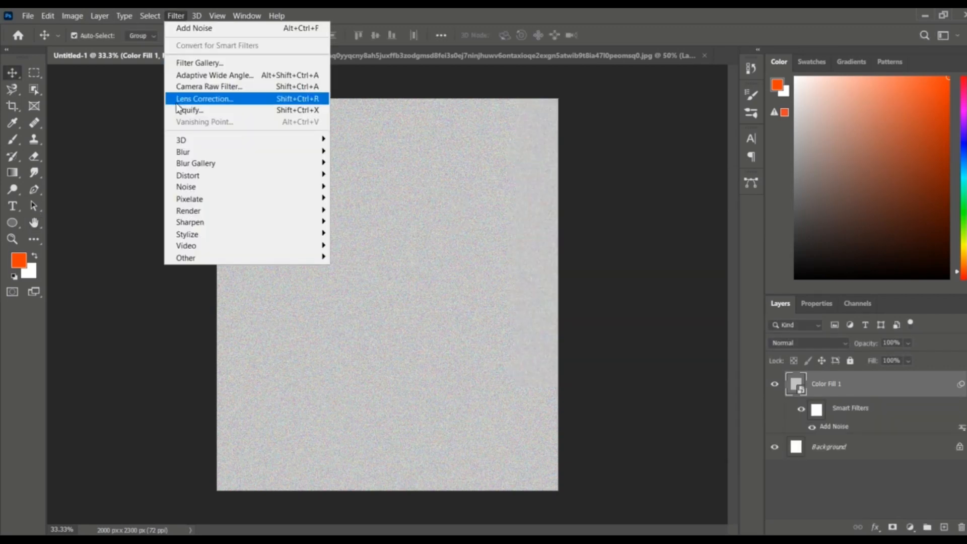
{"action": "mouse_move", "coordinate": [191, 151]}
{"action": "left_click", "coordinate": [355, 197]}
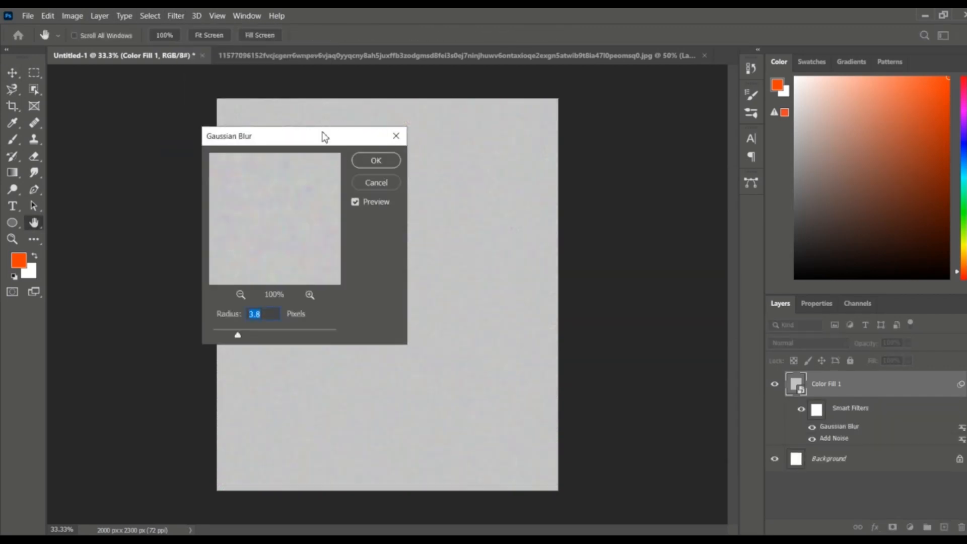
{"action": "left_click_drag", "start_coordinate": [325, 137], "coordinate": [657, 137]}
{"action": "left_click_drag", "start_coordinate": [570, 335], "coordinate": [565, 336]}
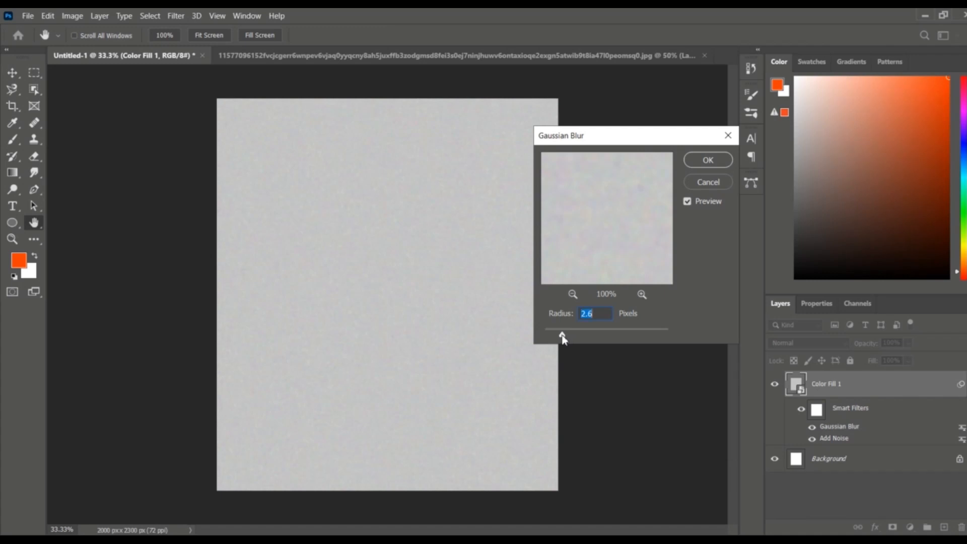
{"action": "left_click", "coordinate": [705, 158]}
Subtract the shoulder area behind the raised arm from the portrait selection with the Polygonal Lasso, looping around outside the canvas
{"action": "key", "text": "v"}
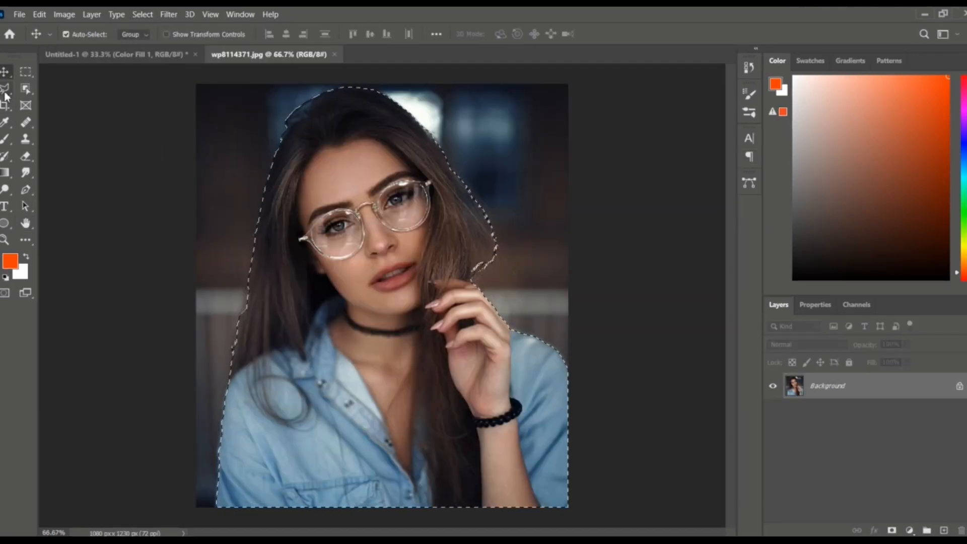
{"action": "key", "text": "l"}
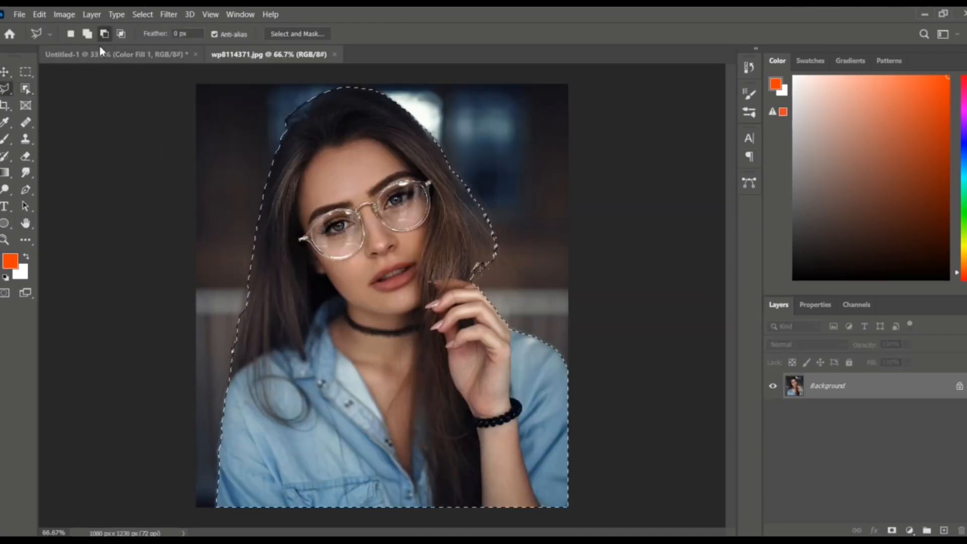
{"action": "left_click", "coordinate": [511, 330]}
{"action": "left_click", "coordinate": [510, 372]}
{"action": "left_click", "coordinate": [511, 398]}
{"action": "left_click", "coordinate": [523, 409]}
{"action": "left_click", "coordinate": [517, 417]}
{"action": "left_click", "coordinate": [519, 437]}
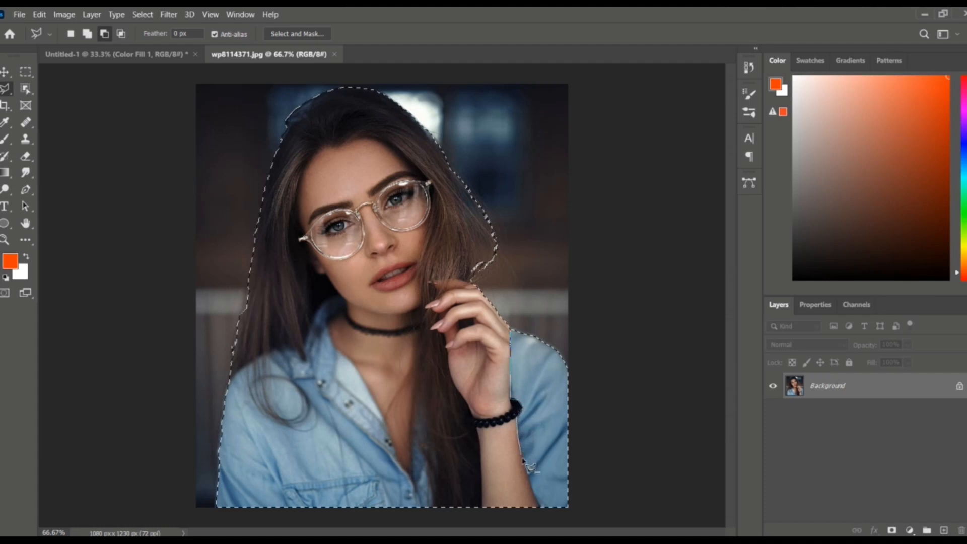
{"action": "left_click", "coordinate": [537, 506]}
{"action": "left_click", "coordinate": [219, 506]}
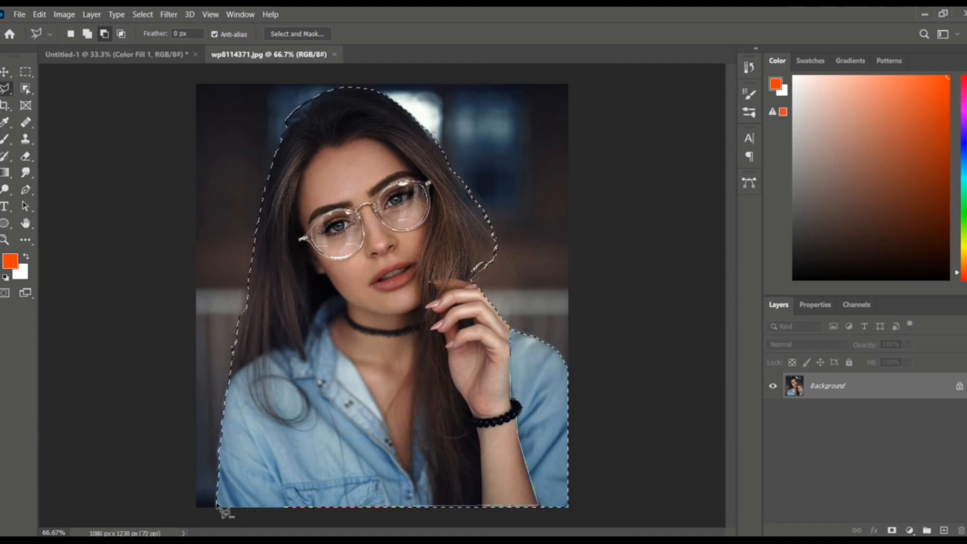
{"action": "left_click", "coordinate": [230, 394]}
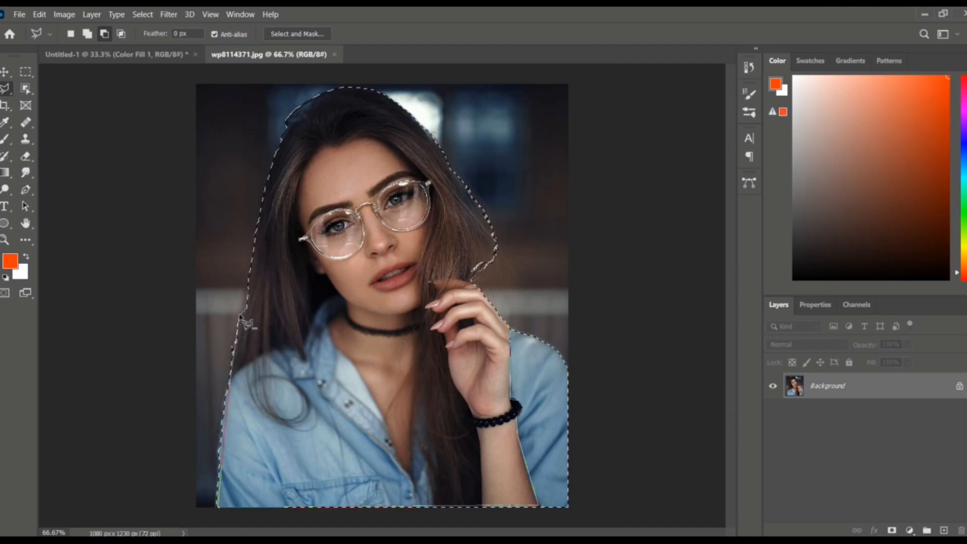
{"action": "left_click", "coordinate": [240, 315]}
{"action": "left_click", "coordinate": [130, 316]}
{"action": "left_click", "coordinate": [153, 522]}
{"action": "left_click", "coordinate": [599, 522]}
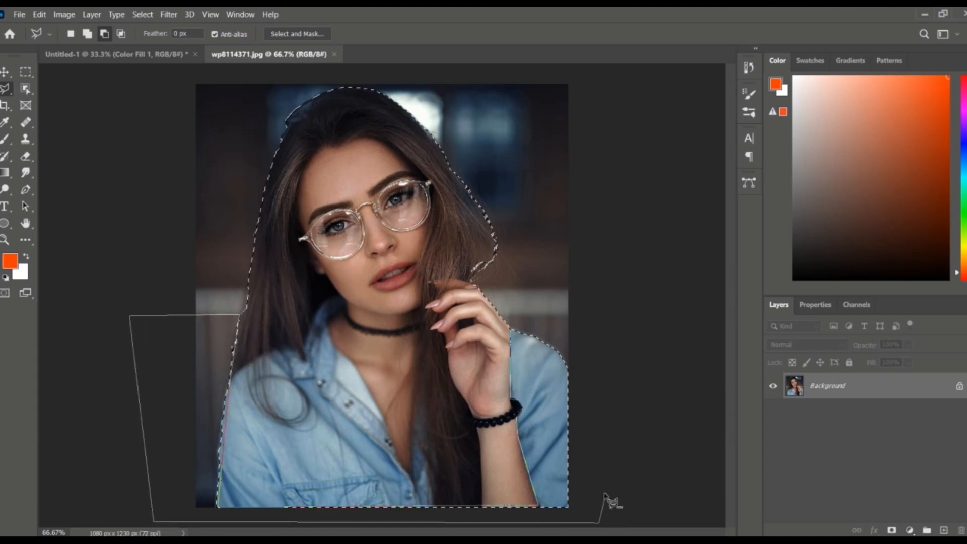
{"action": "left_click", "coordinate": [587, 280]}
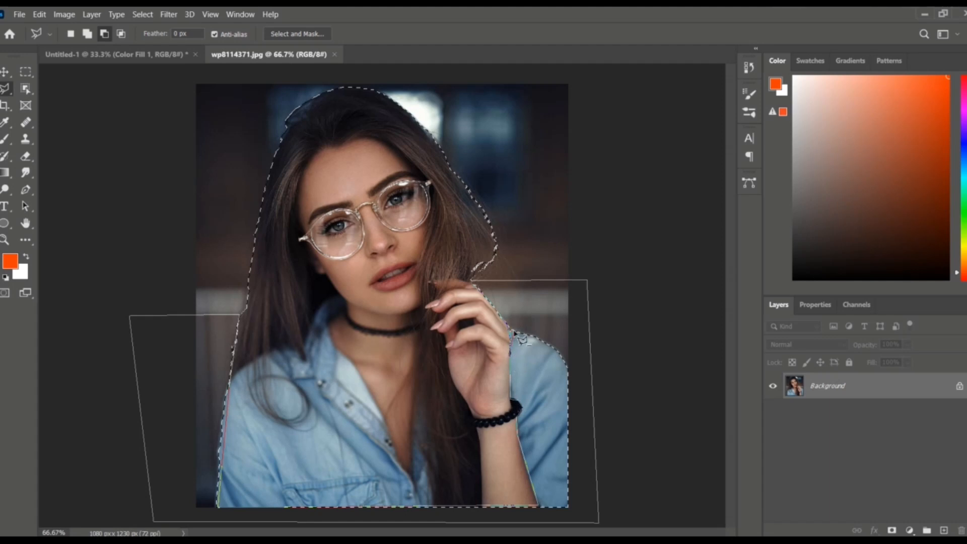
{"action": "double_click", "coordinate": [519, 337]}
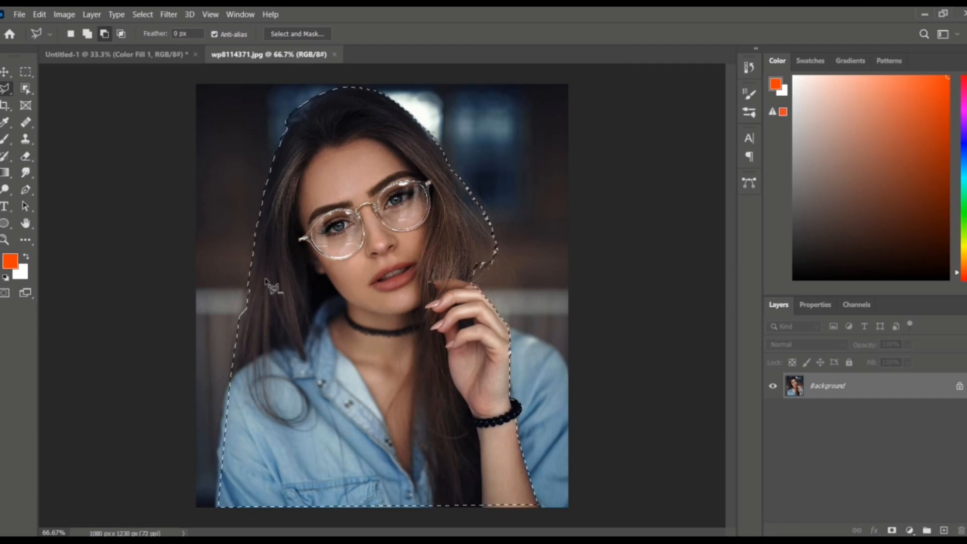
Mask the portrait layer to the selection and move the cutout woman into the Untitled-1 document
{"action": "left_click", "coordinate": [892, 530]}
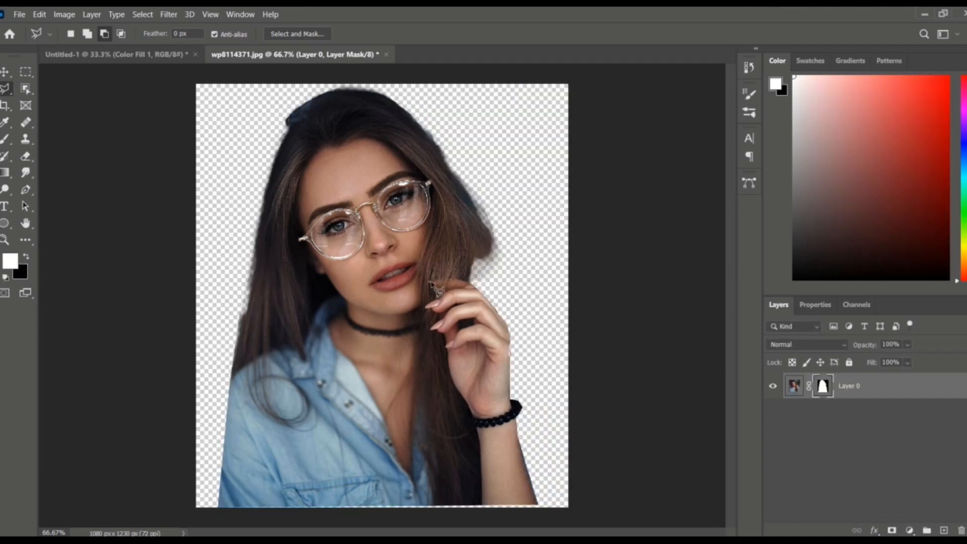
{"action": "left_click", "coordinate": [6, 76]}
{"action": "mouse_move", "coordinate": [389, 305]}
{"action": "left_mouse_down"}
{"action": "mouse_move", "coordinate": [147, 59]}
{"action": "mouse_move", "coordinate": [396, 303]}
{"action": "mouse_move", "coordinate": [388, 295]}
{"action": "mouse_move", "coordinate": [381, 310]}
{"action": "left_mouse_up"}
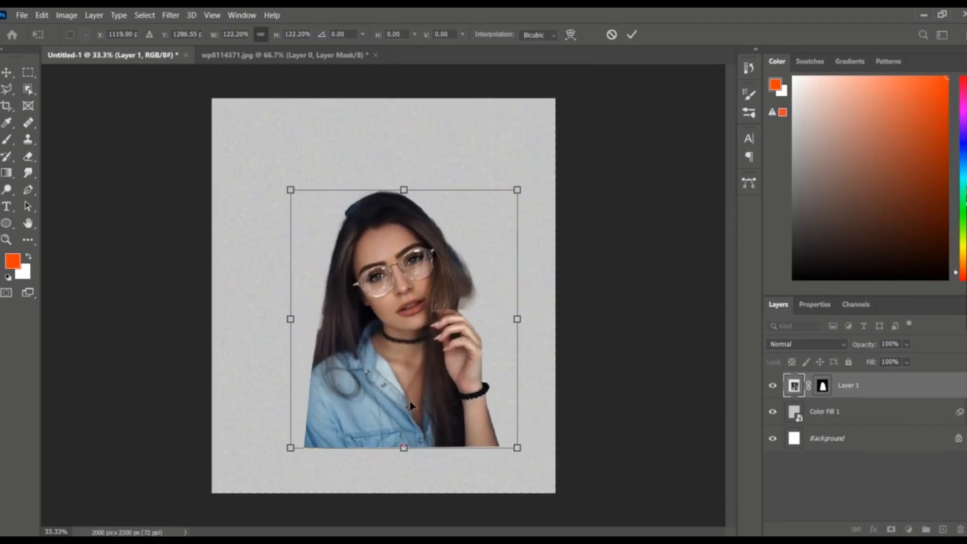
Scale the cutout woman to about 149% and centre her horizontally on the grey canvas
{"action": "left_click_drag", "start_coordinate": [404, 400], "coordinate": [392, 369]}
{"action": "left_click_drag", "start_coordinate": [503, 415], "coordinate": [532, 453]}
{"action": "left_click_drag", "start_coordinate": [443, 418], "coordinate": [422, 410]}
{"action": "left_click_drag", "start_coordinate": [512, 441], "coordinate": [530, 463]}
{"action": "left_click_drag", "start_coordinate": [396, 414], "coordinate": [396, 397]}
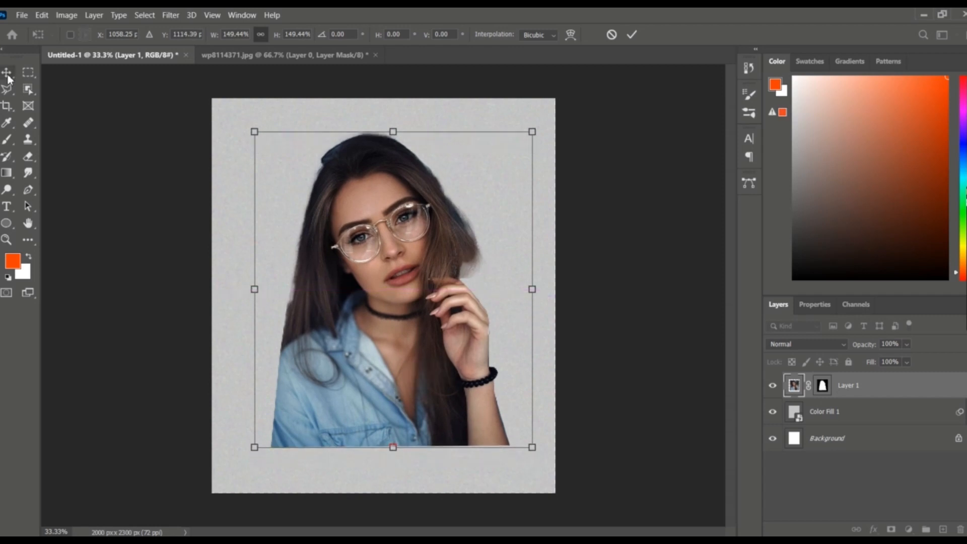
{"action": "key", "text": "Return"}
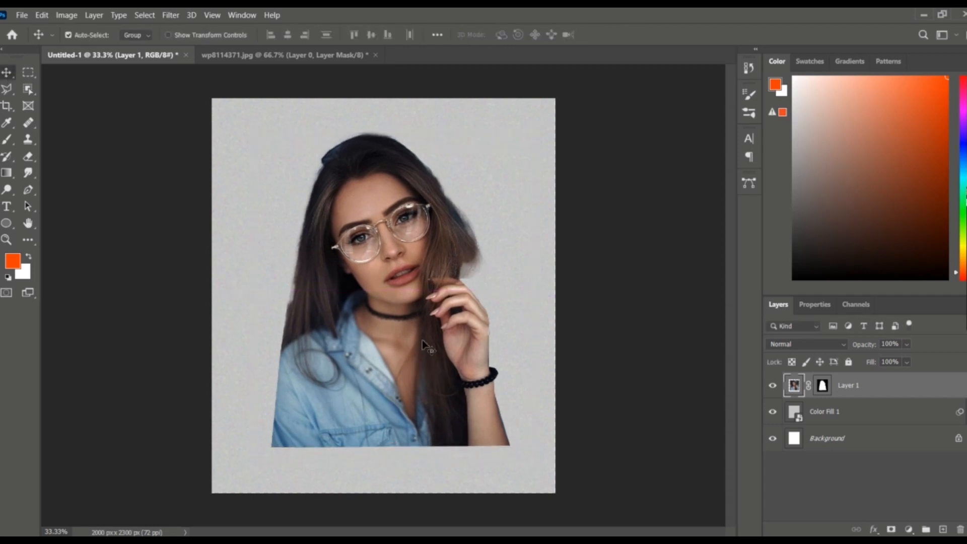
Apply the Paint Daubs artistic filter to the portrait layer with sharpness 15 and a reduced brush size
{"action": "left_click", "coordinate": [144, 15]}
{"action": "left_click", "coordinate": [146, 14]}
{"action": "left_click", "coordinate": [170, 15]}
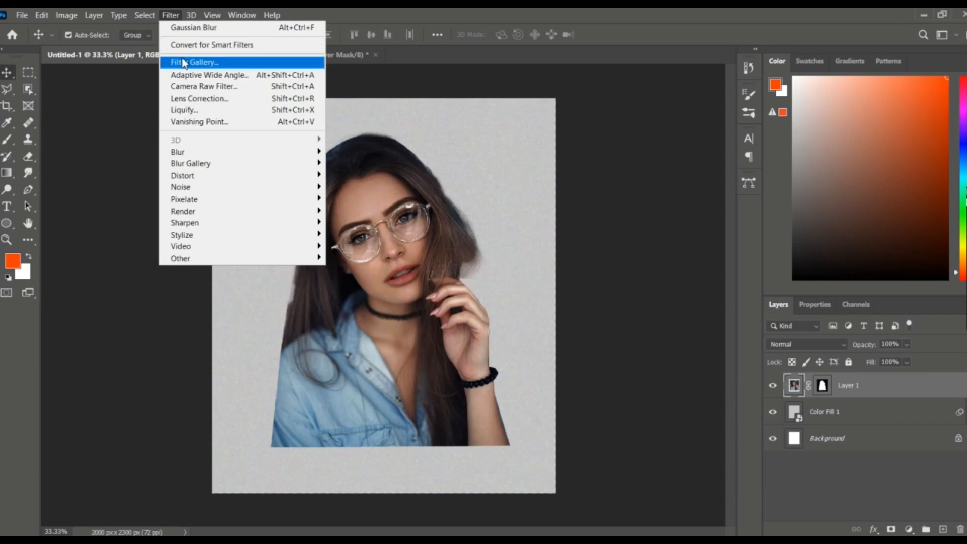
{"action": "left_click", "coordinate": [182, 62]}
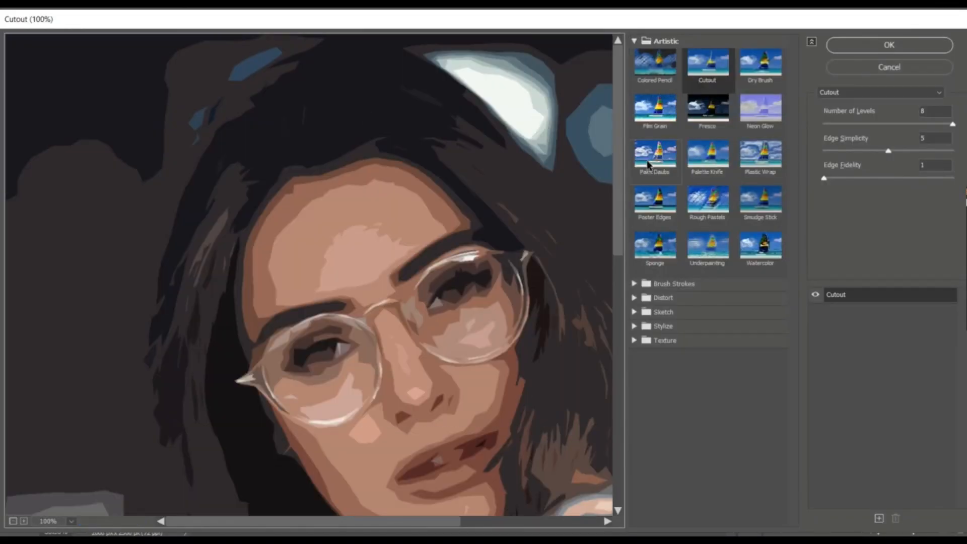
{"action": "left_click", "coordinate": [649, 165]}
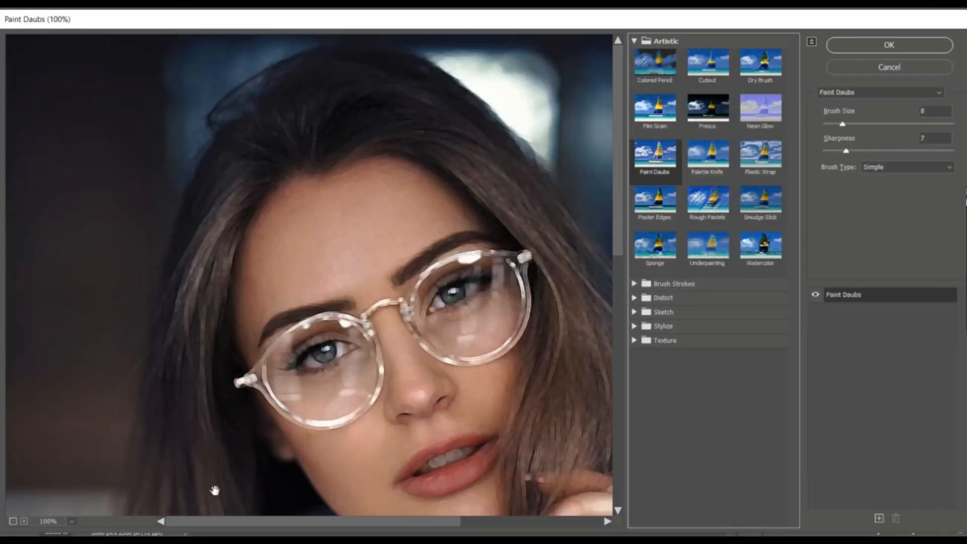
{"action": "left_click", "coordinate": [13, 521]}
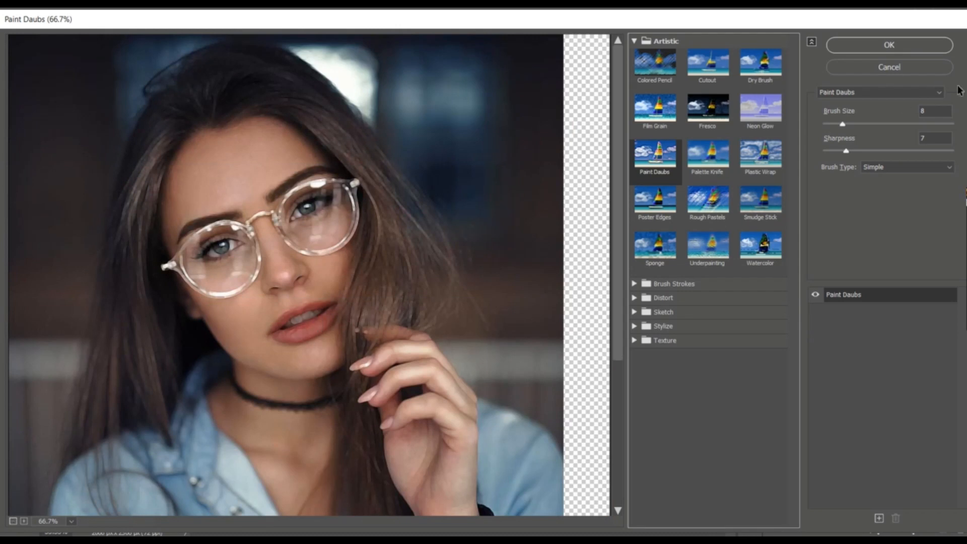
{"action": "left_click_drag", "start_coordinate": [851, 153], "coordinate": [873, 153]}
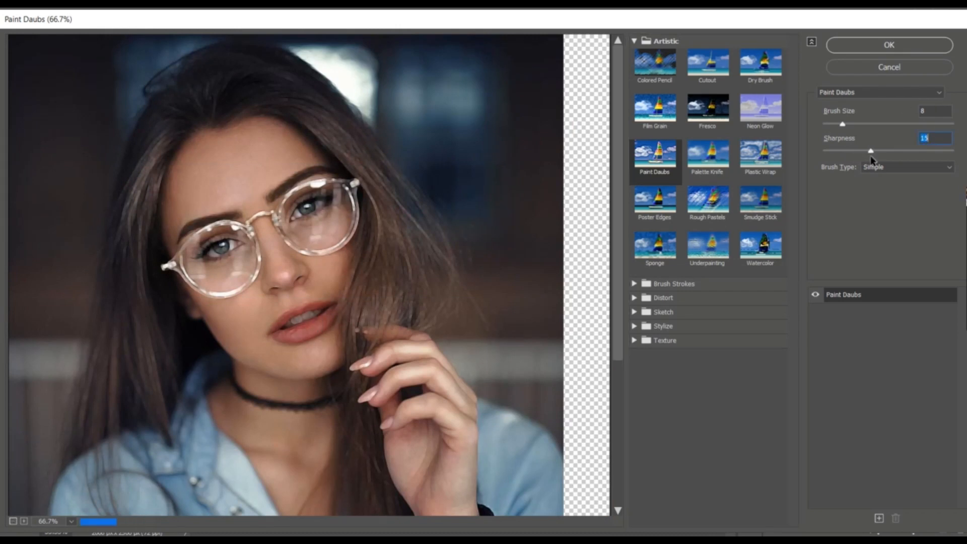
{"action": "left_click_drag", "start_coordinate": [843, 125], "coordinate": [833, 131]}
{"action": "left_click", "coordinate": [905, 45]}
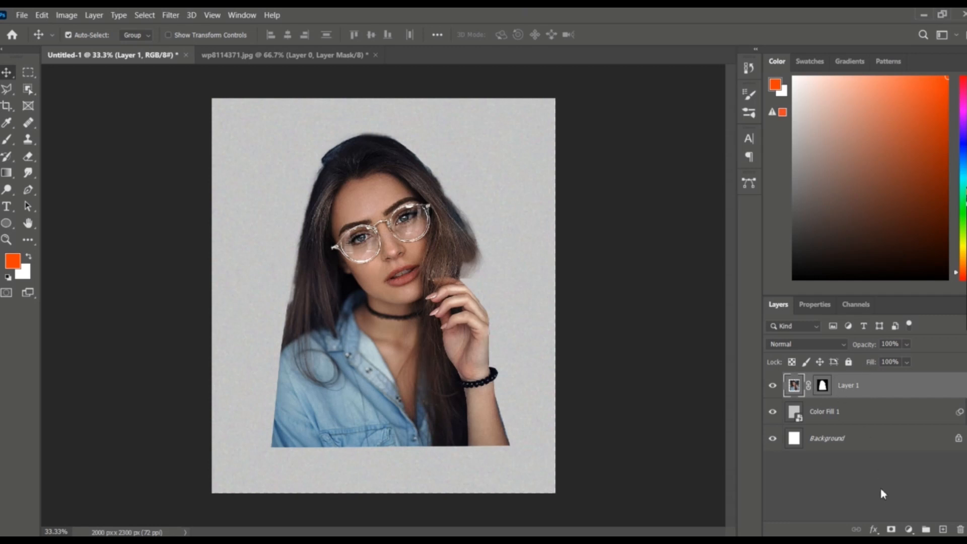
Add a Black & White adjustment clipped to the portrait layer, with Reds set to 15
{"action": "left_click", "coordinate": [892, 530]}
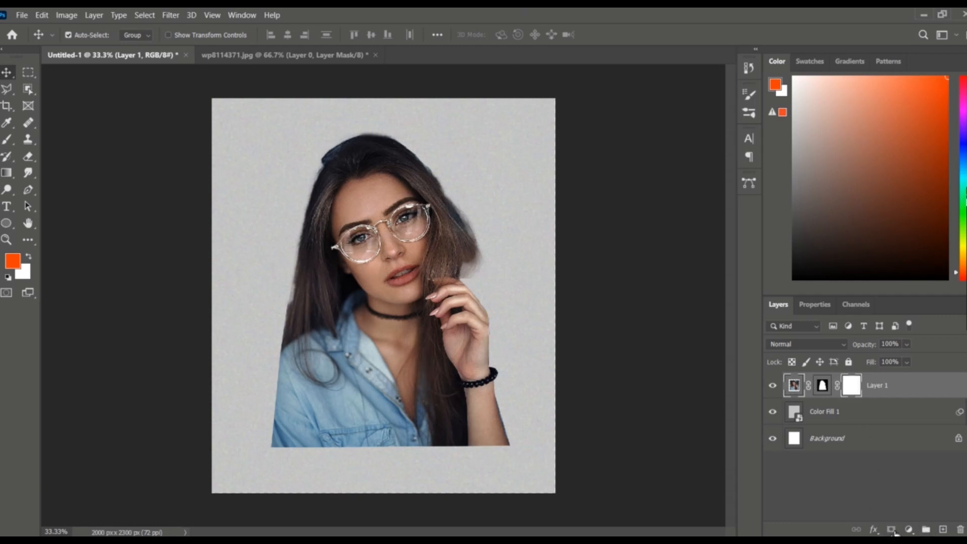
{"action": "key", "text": "ctrl+z"}
{"action": "left_click", "coordinate": [909, 530]}
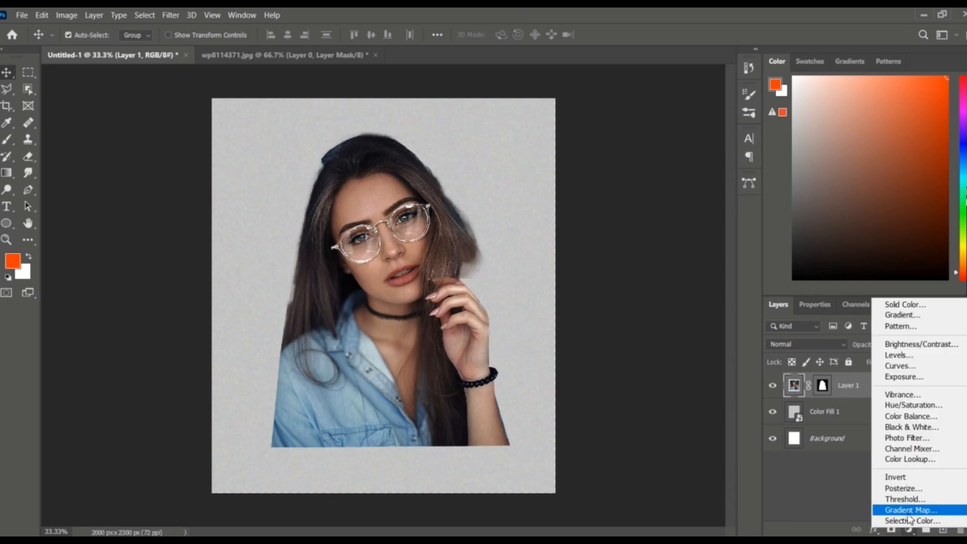
{"action": "left_click", "coordinate": [912, 426]}
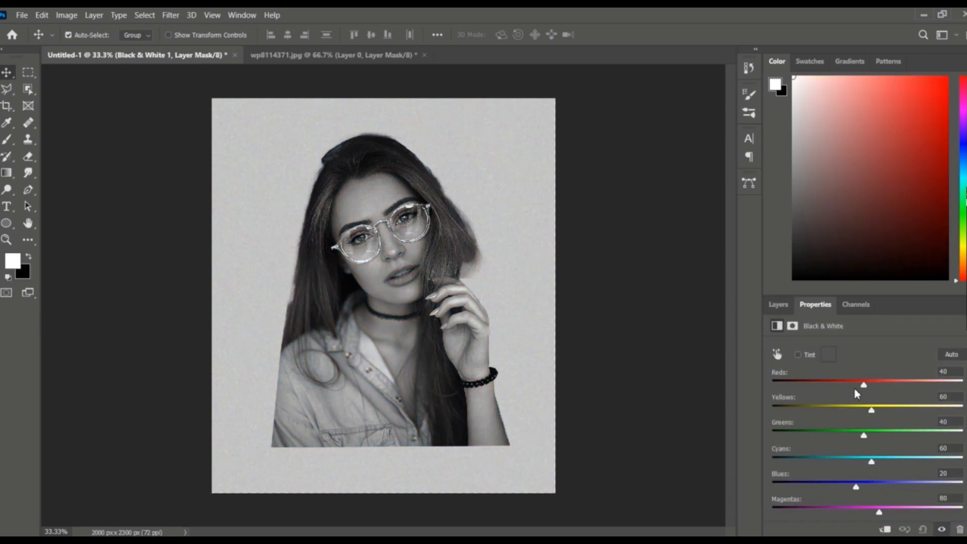
{"action": "mouse_move", "coordinate": [864, 386]}
{"action": "left_mouse_down"}
{"action": "mouse_move", "coordinate": [829, 384]}
{"action": "mouse_move", "coordinate": [857, 389]}
{"action": "left_mouse_up"}
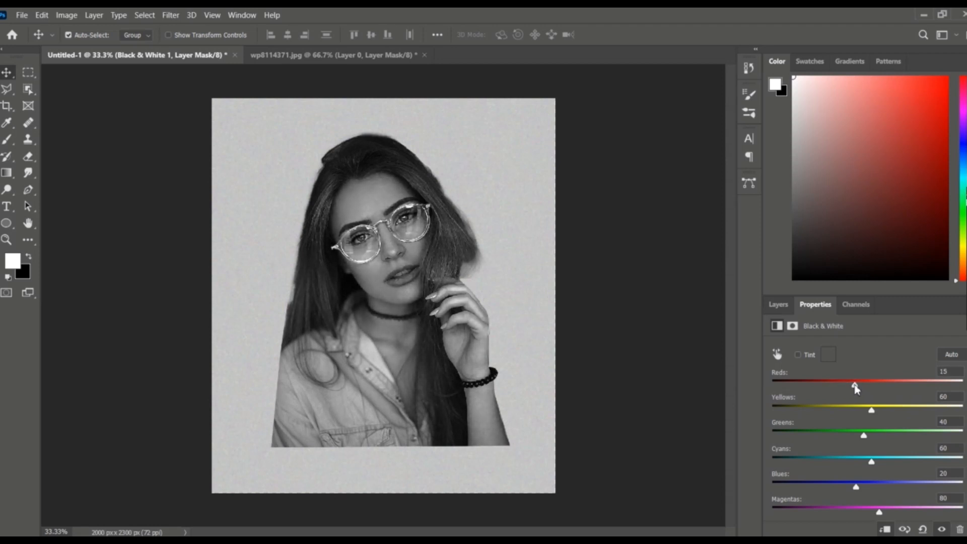
Group the portrait layer with its Black & White adjustment and name the group "model"
{"action": "left_click", "coordinate": [779, 304]}
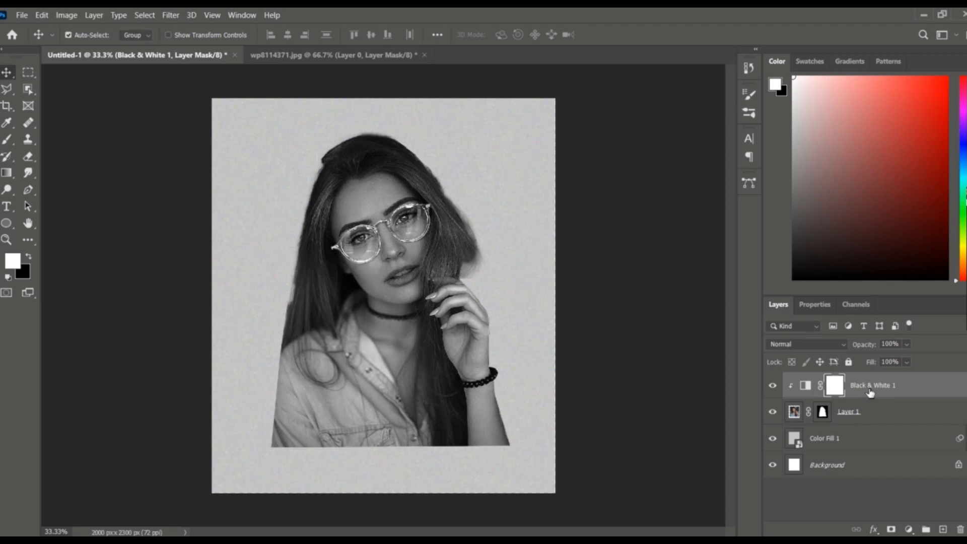
{"action": "left_click", "coordinate": [872, 409]}
{"action": "left_click_drag", "start_coordinate": [872, 409], "coordinate": [926, 528]}
{"action": "double_click", "coordinate": [831, 381]}
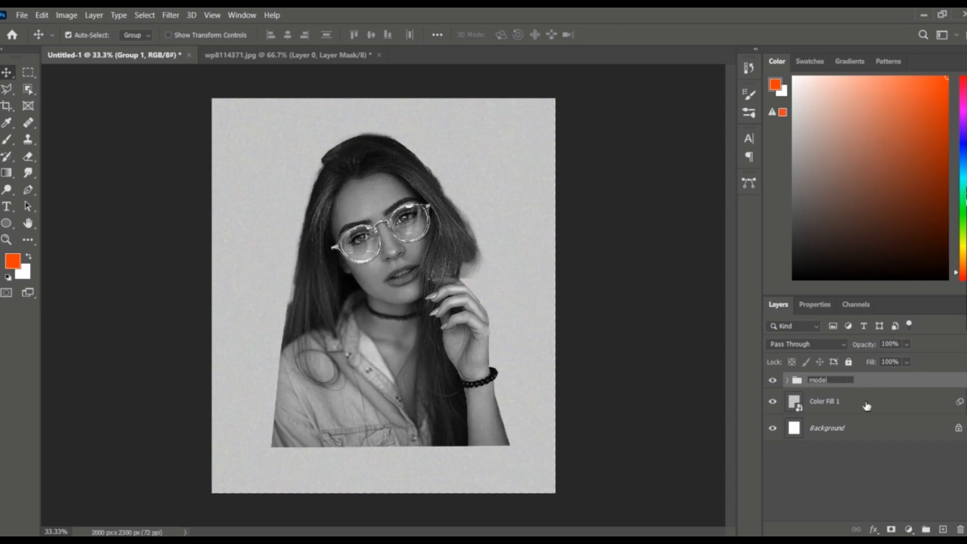
{"action": "key", "text": "Return"}
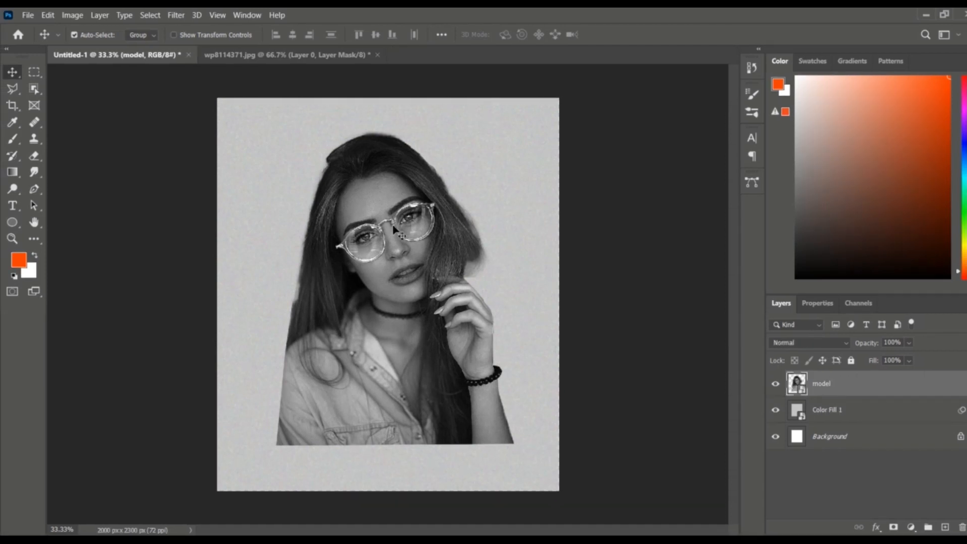
Add the text "TOPMODEL" as a new type layer over the woman's forehead
{"action": "left_click", "coordinate": [12, 205]}
{"action": "left_click", "coordinate": [328, 212]}
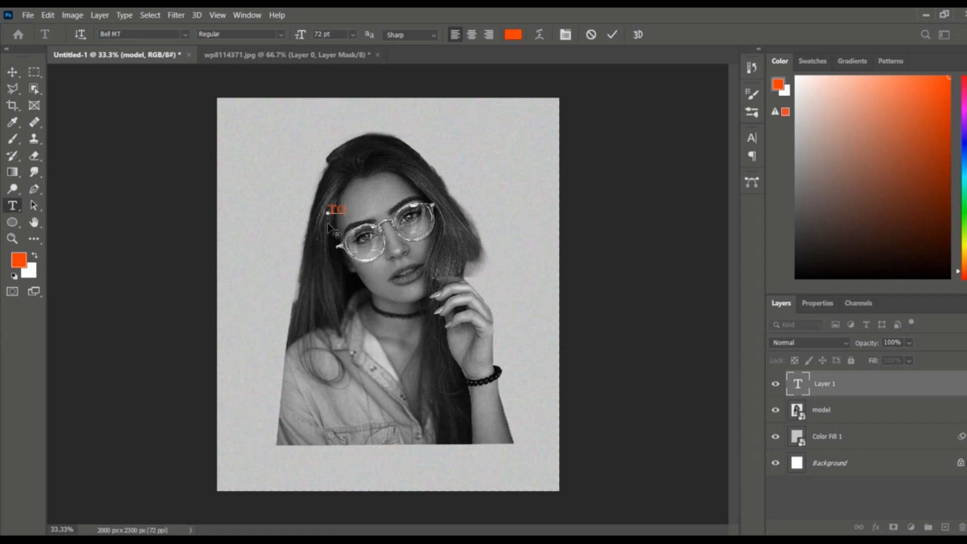
{"action": "type", "text": "TOPMODEL"}
{"action": "left_click", "coordinate": [185, 34]}
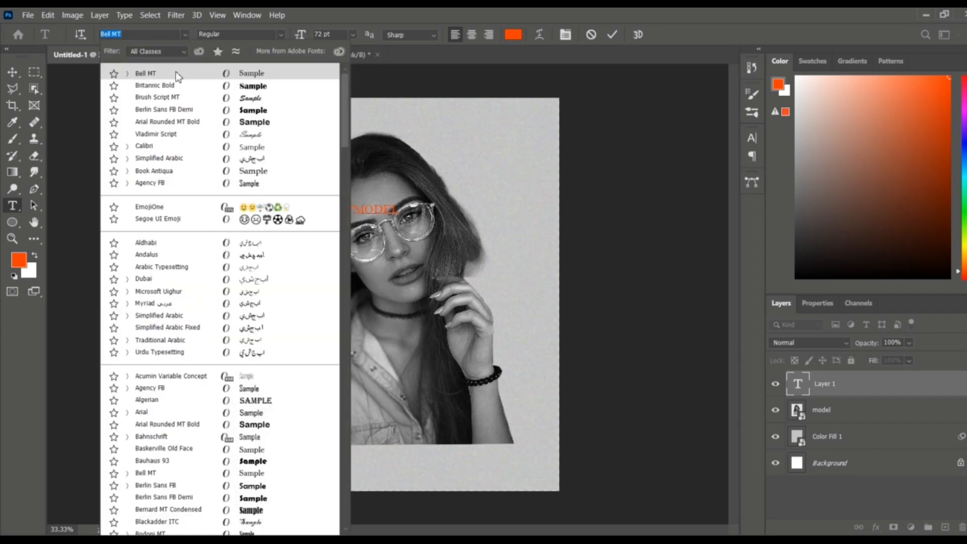
{"action": "left_click", "coordinate": [198, 86]}
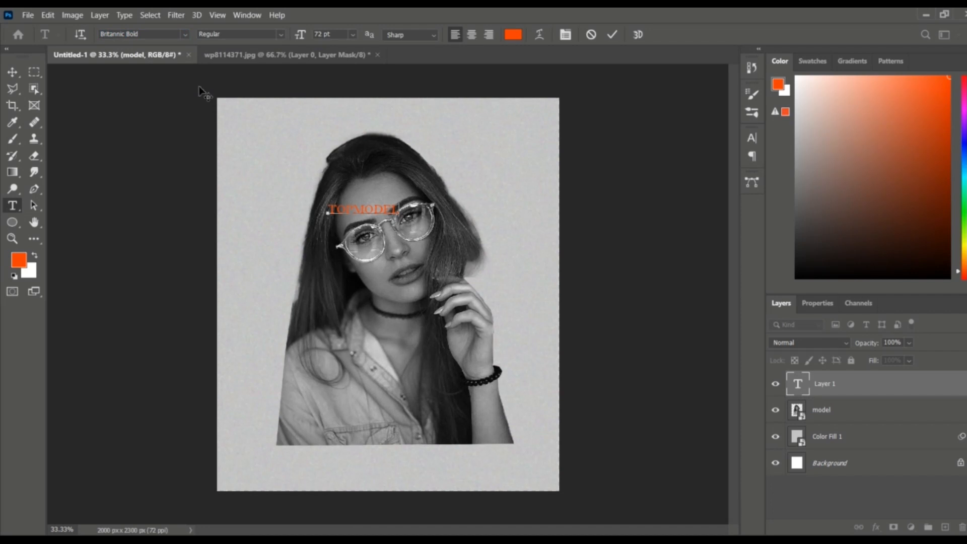
{"action": "left_click", "coordinate": [12, 72]}
Set the TOPMODEL text's font to Britannic Bold and its colour to white (ffffff)
{"action": "double_click", "coordinate": [342, 209]}
{"action": "left_click", "coordinate": [185, 34]}
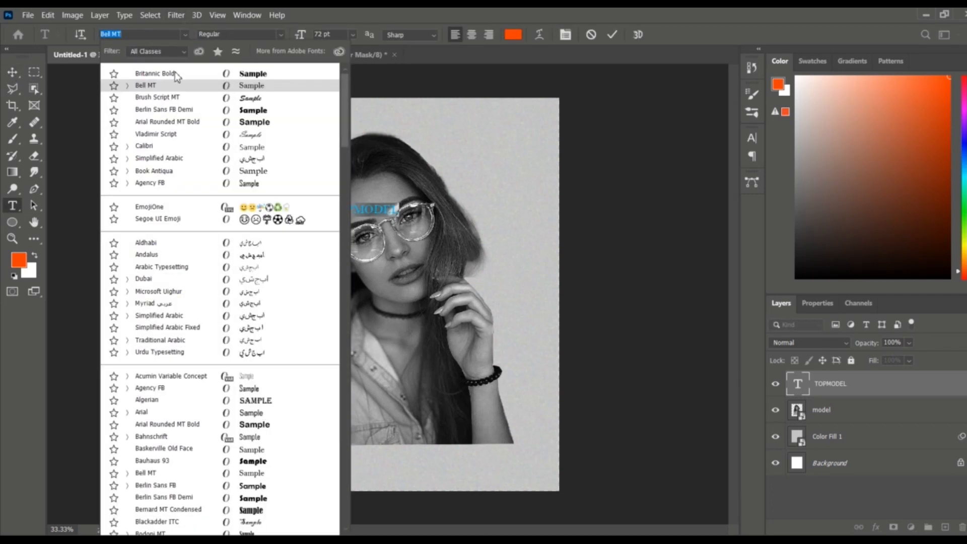
{"action": "left_click", "coordinate": [207, 80]}
{"action": "left_click", "coordinate": [512, 34]}
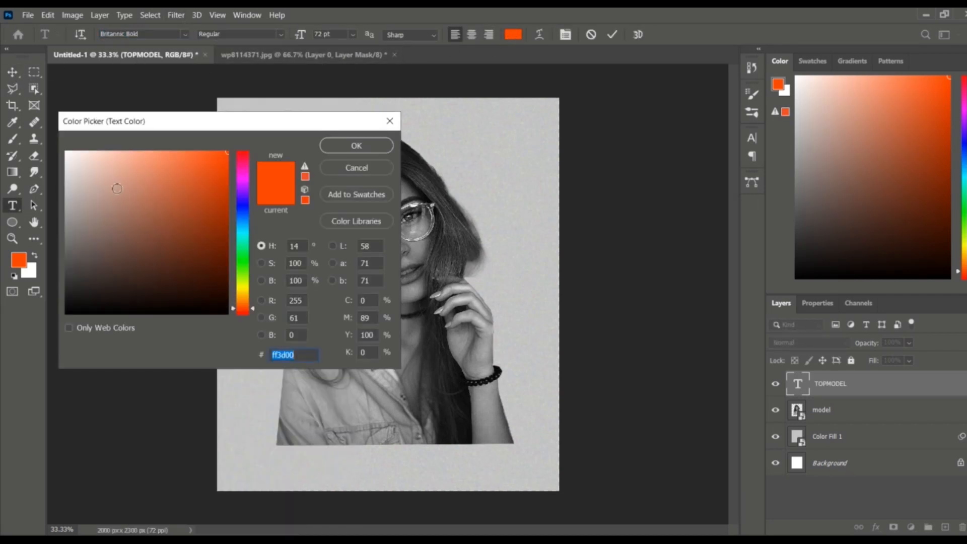
{"action": "type", "text": "ffffff"}
{"action": "left_click", "coordinate": [360, 145]}
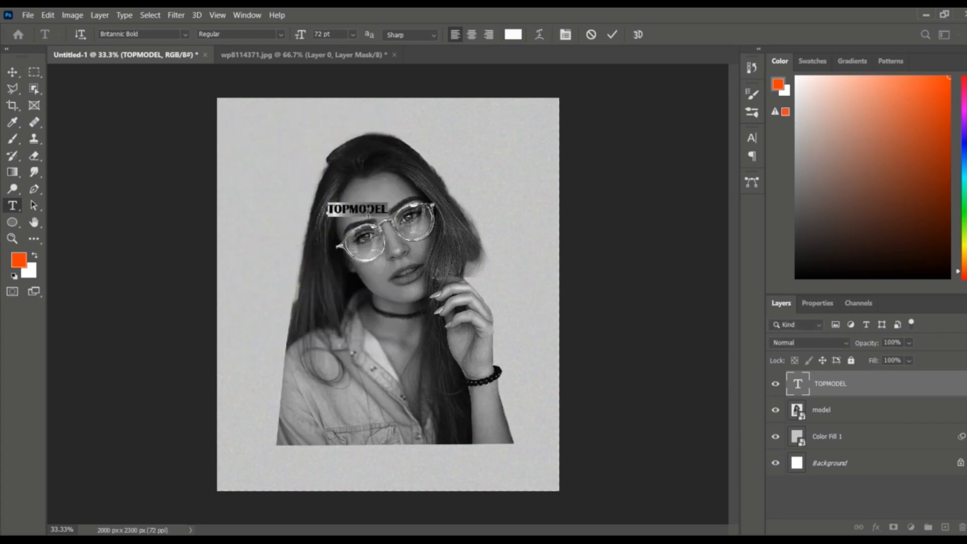
Rotate the TOPMODEL text 90° clockwise and enlarge it to about 300 pt, running down over the left part of the portrait
{"action": "left_click_drag", "start_coordinate": [388, 202], "coordinate": [445, 327]}
{"action": "left_click_drag", "start_coordinate": [403, 240], "coordinate": [346, 281]}
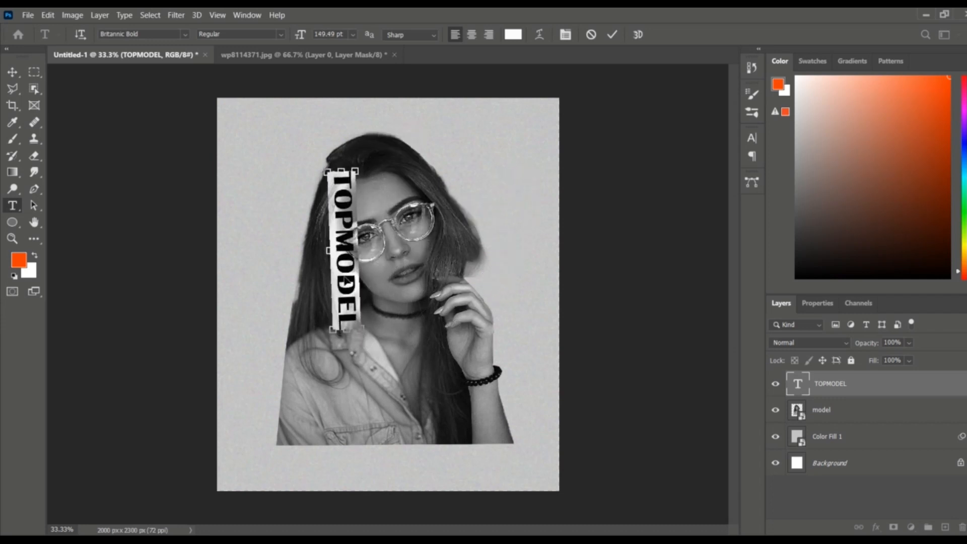
{"action": "left_click_drag", "start_coordinate": [363, 334], "coordinate": [359, 447]}
{"action": "left_click_drag", "start_coordinate": [353, 165], "coordinate": [383, 150]}
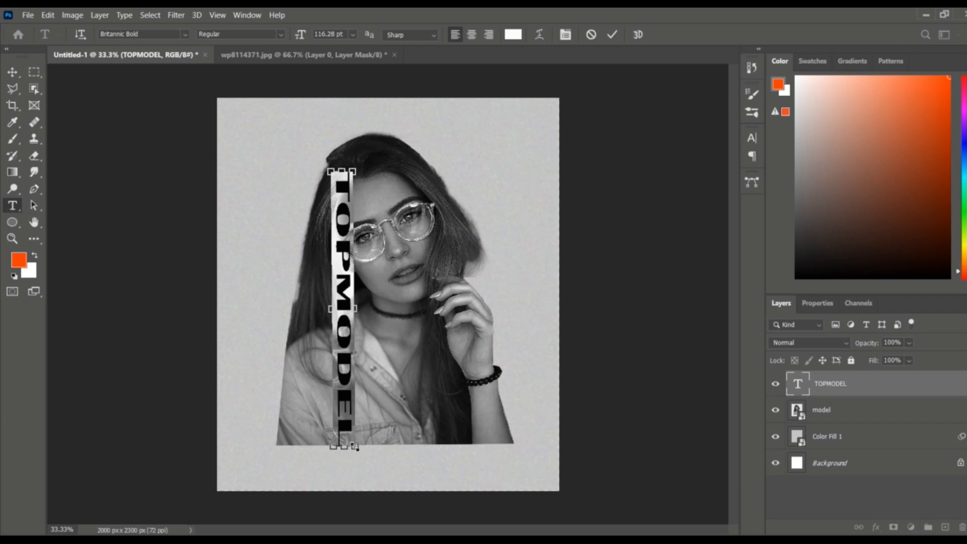
{"action": "left_click_drag", "start_coordinate": [355, 446], "coordinate": [382, 447]}
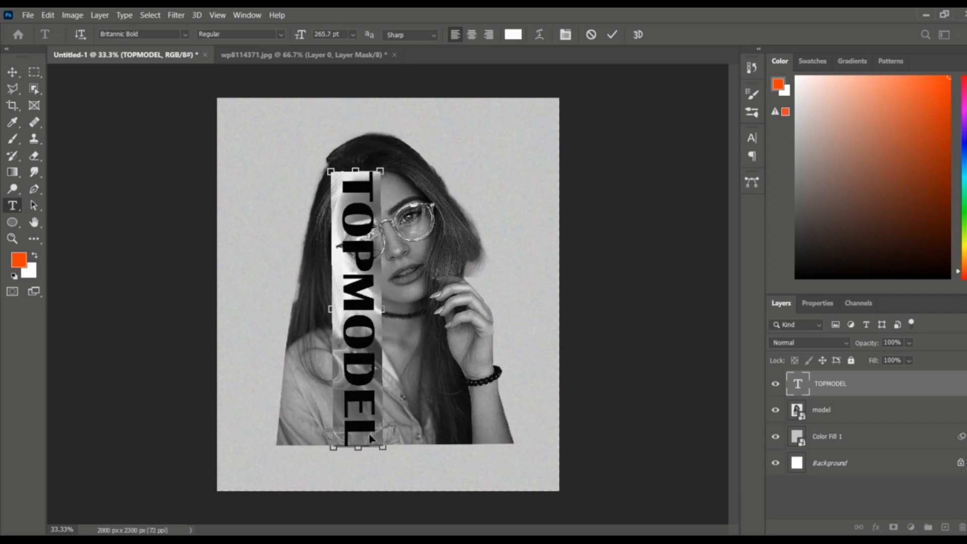
{"action": "left_click_drag", "start_coordinate": [330, 171], "coordinate": [325, 149]}
{"action": "left_click_drag", "start_coordinate": [360, 228], "coordinate": [351, 227]}
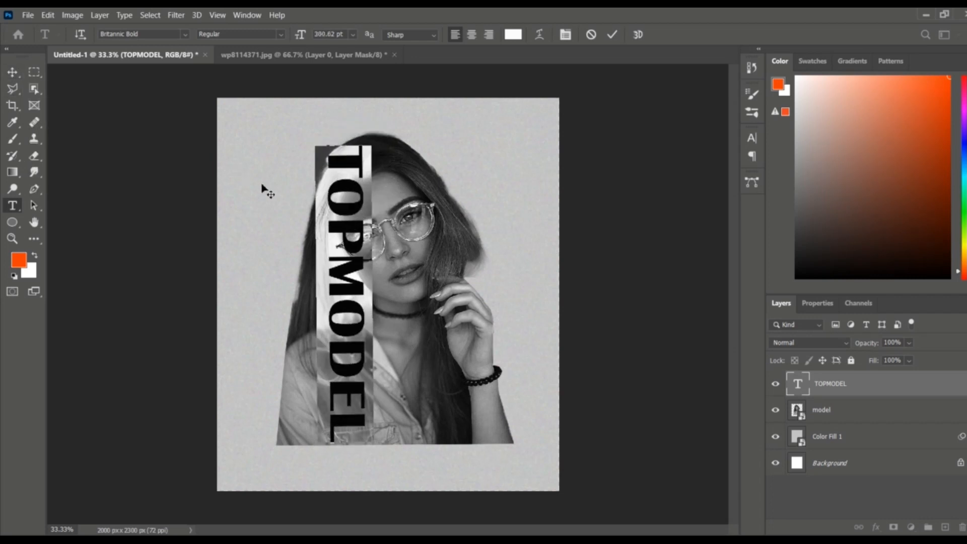
{"action": "left_click", "coordinate": [12, 72]}
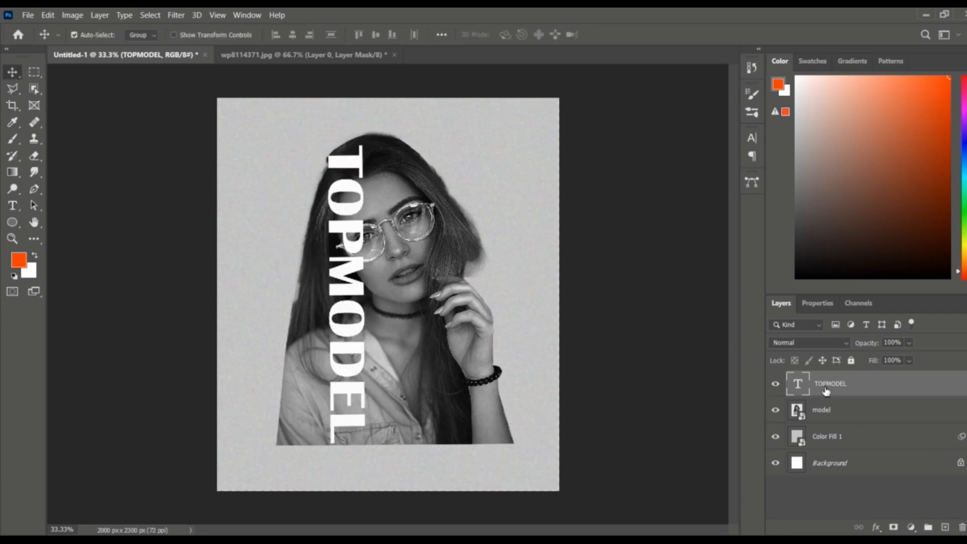
Duplicate the model layer, place the hidden copy above the TOPMODEL text, and reselect the original model layer
{"action": "left_click", "coordinate": [822, 410]}
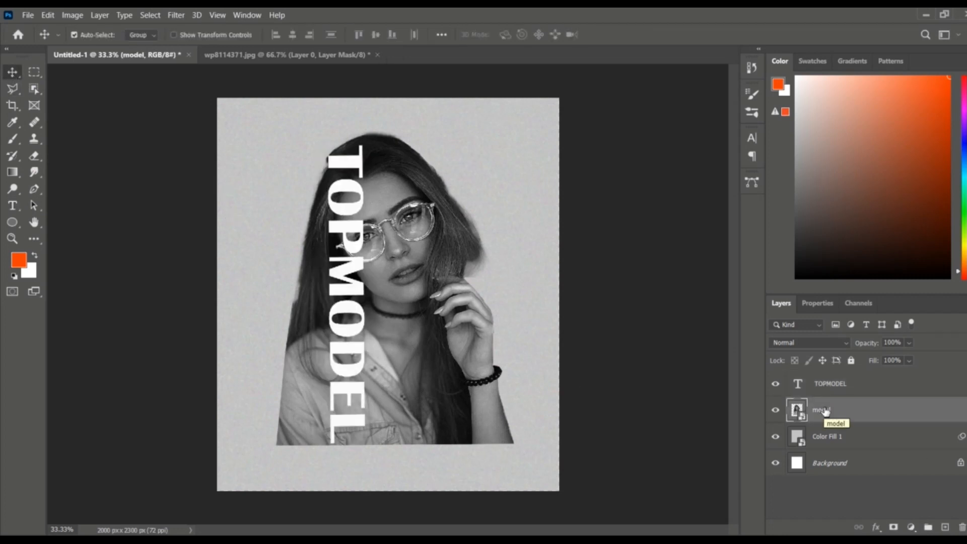
{"action": "key", "text": "ctrl"}
{"action": "key", "text": "ctrl+j"}
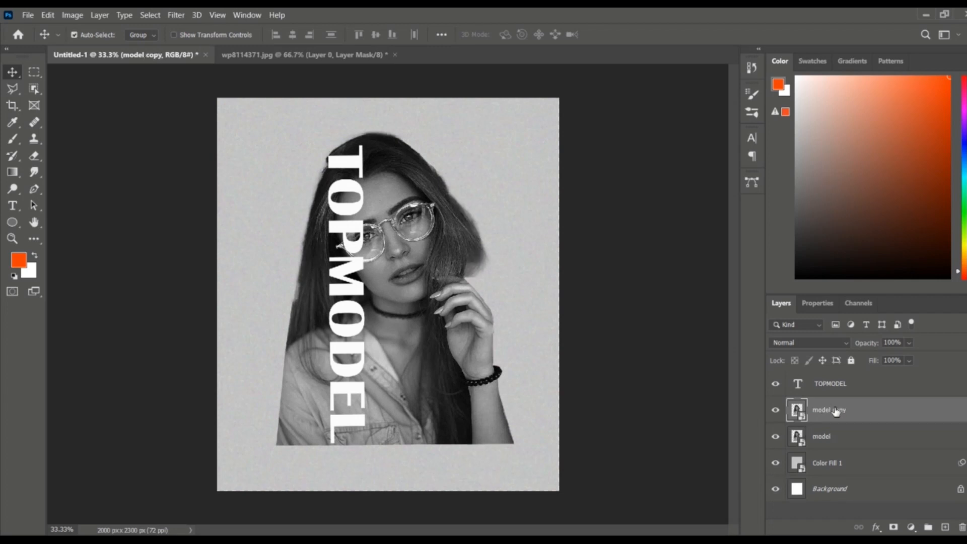
{"action": "left_click_drag", "start_coordinate": [836, 412], "coordinate": [838, 379]}
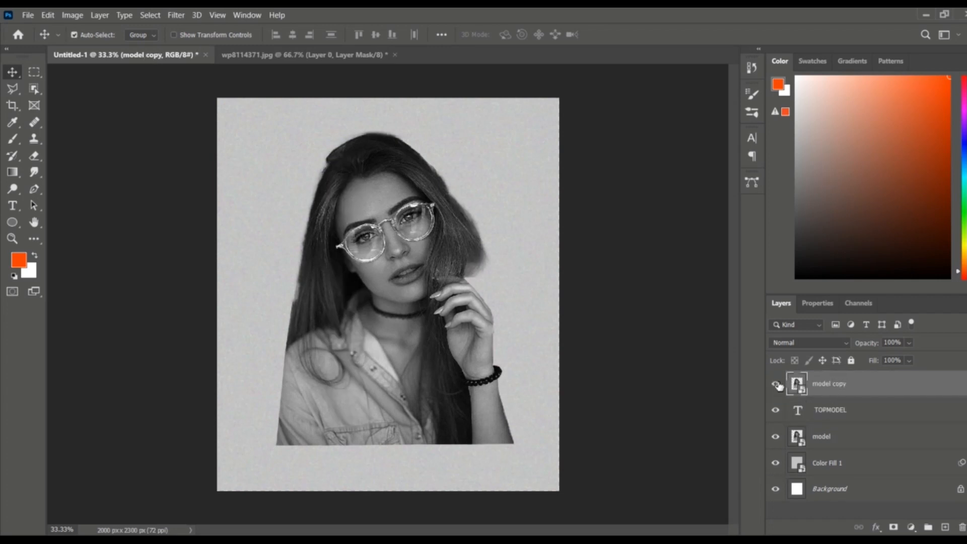
{"action": "left_click", "coordinate": [776, 384]}
{"action": "left_click", "coordinate": [819, 421]}
{"action": "left_click", "coordinate": [821, 442]}
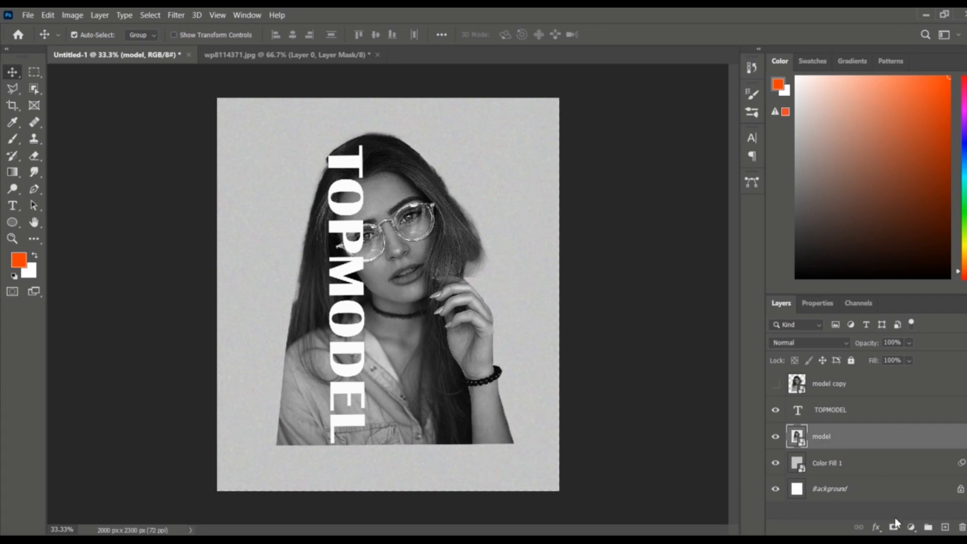
{"action": "left_click", "coordinate": [911, 527]}
{"action": "left_click", "coordinate": [895, 305]}
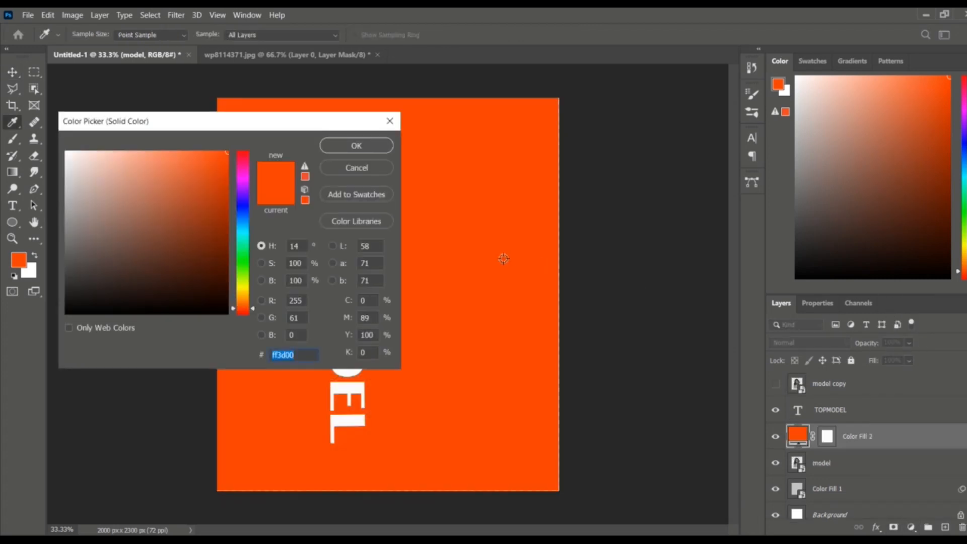
{"action": "left_click", "coordinate": [393, 125]}
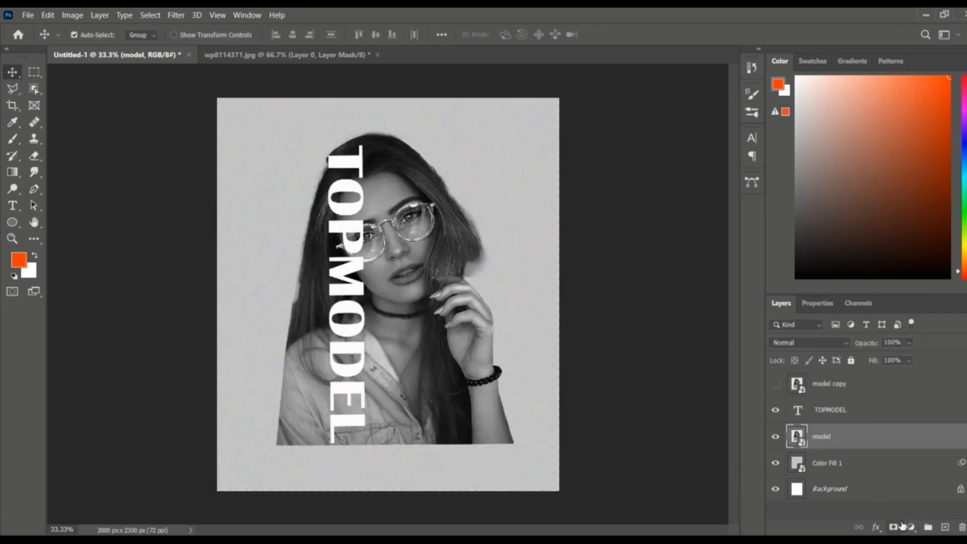
Add a layer mask to the model layer and select everything outside the TOPMODEL letters, with the mask active for editing
{"action": "left_click", "coordinate": [893, 526]}
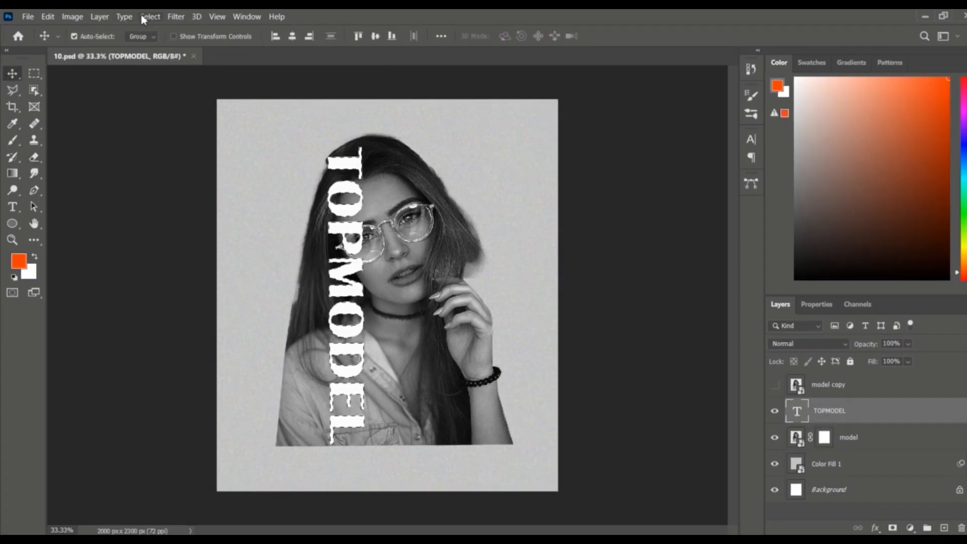
{"action": "left_click", "coordinate": [150, 17]}
{"action": "left_click", "coordinate": [152, 65]}
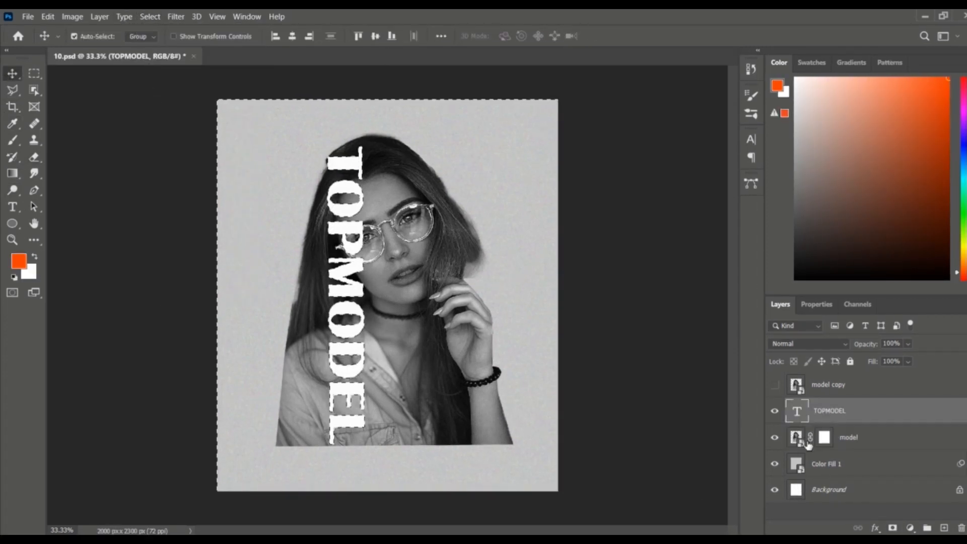
{"action": "left_click", "coordinate": [824, 438]}
Erase the portrait to the left of the TOPMODEL letters on the model mask with a 174 px Hard Round eraser, and deselect
{"action": "left_click", "coordinate": [34, 157]}
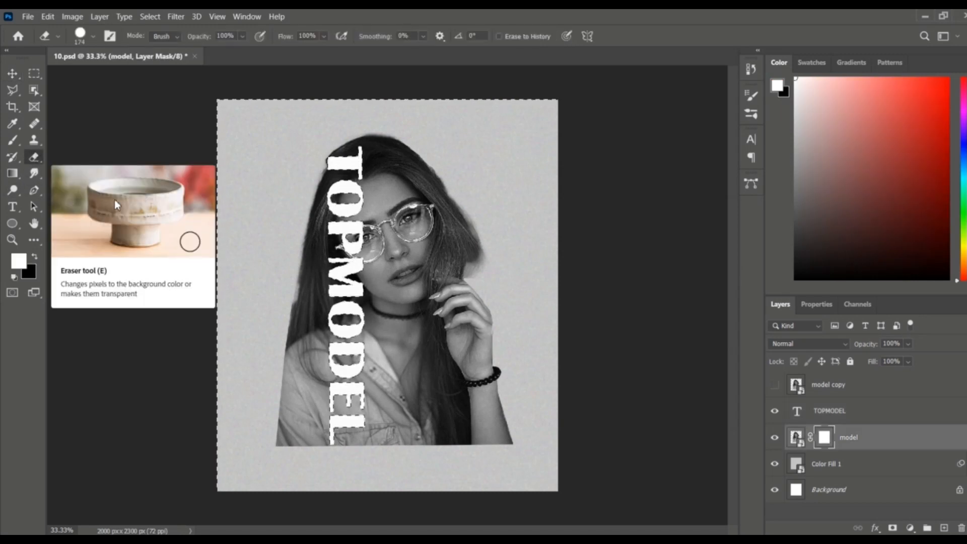
{"action": "left_click", "coordinate": [92, 36]}
{"action": "left_click", "coordinate": [77, 208]}
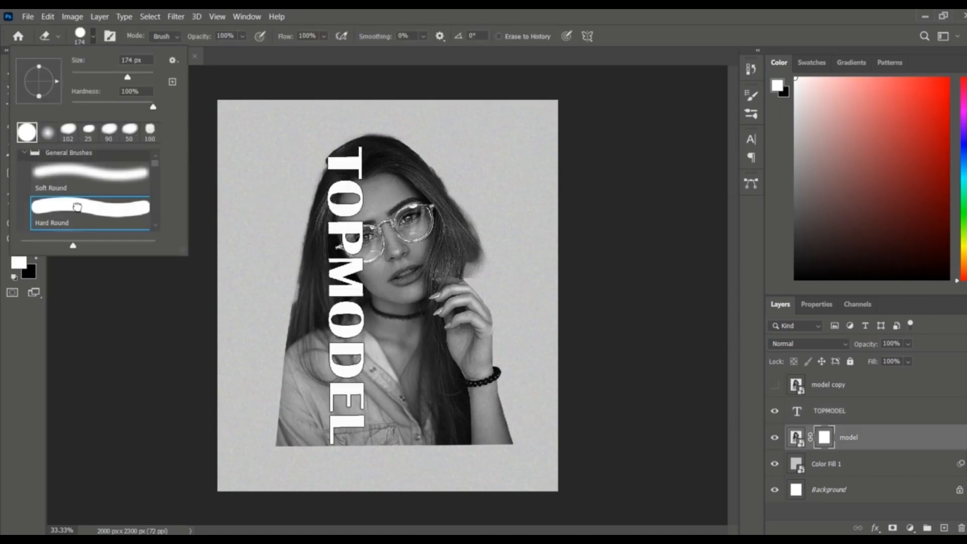
{"action": "left_click", "coordinate": [195, 194]}
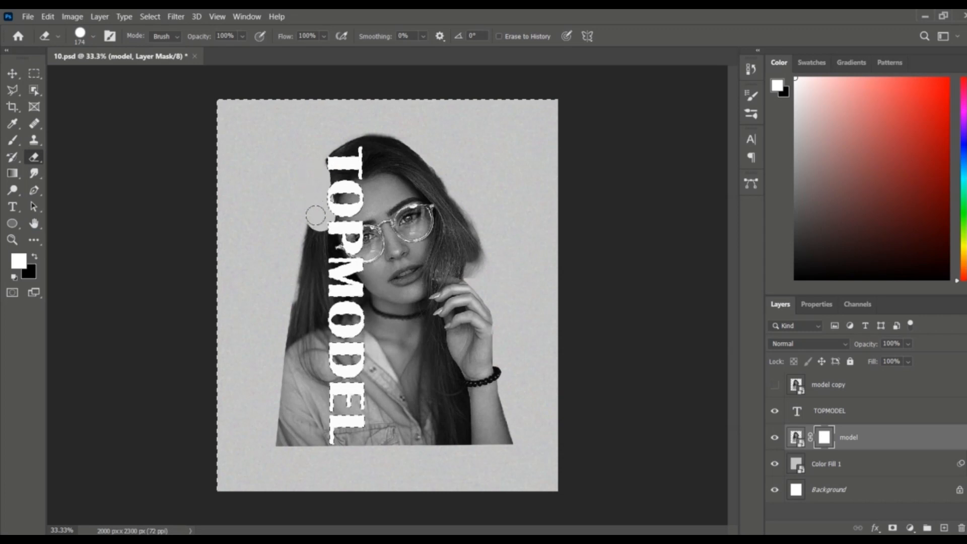
{"action": "mouse_move", "coordinate": [315, 215]}
{"action": "left_mouse_down"}
{"action": "mouse_move", "coordinate": [298, 285]}
{"action": "mouse_move", "coordinate": [283, 254]}
{"action": "mouse_move", "coordinate": [266, 441]}
{"action": "mouse_move", "coordinate": [285, 360]}
{"action": "mouse_move", "coordinate": [310, 431]}
{"action": "mouse_move", "coordinate": [309, 403]}
{"action": "mouse_move", "coordinate": [282, 451]}
{"action": "mouse_move", "coordinate": [304, 340]}
{"action": "mouse_move", "coordinate": [315, 371]}
{"action": "left_mouse_up"}
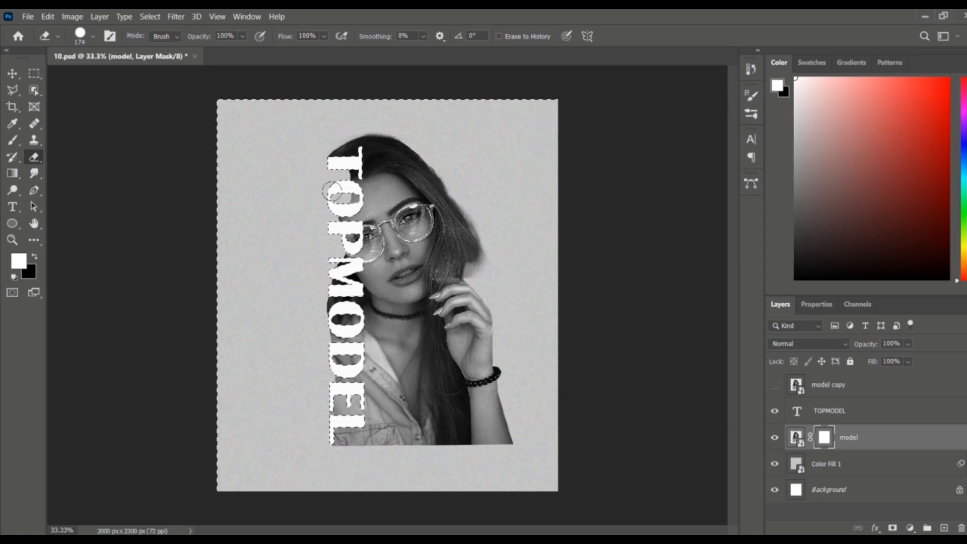
{"action": "left_click_drag", "start_coordinate": [328, 209], "coordinate": [338, 247]}
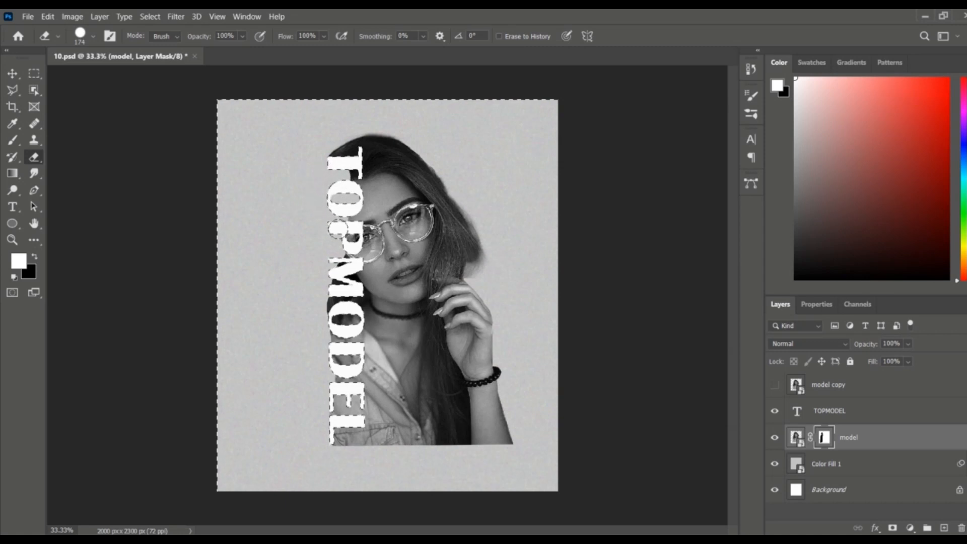
{"action": "key", "text": "ctrl+d"}
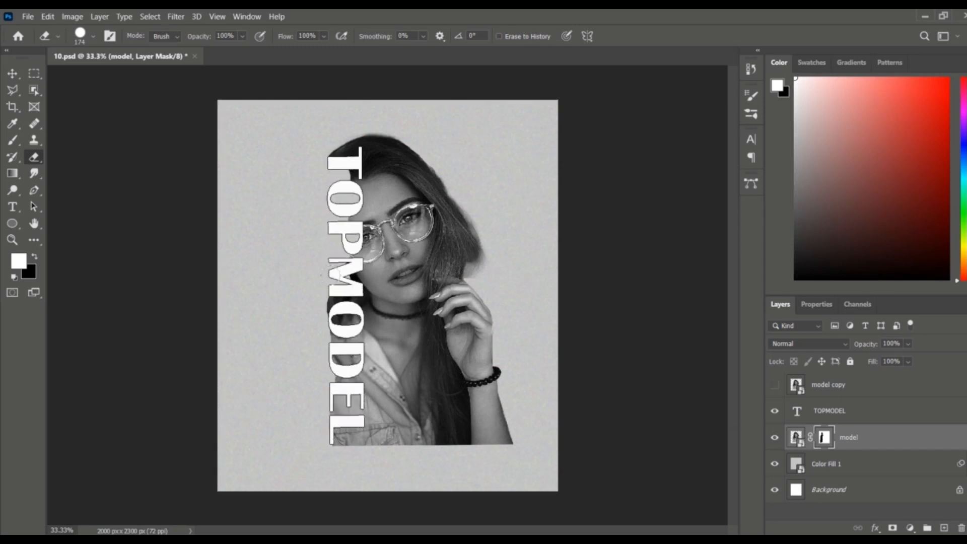
{"action": "key", "text": "ctrl+shift+d"}
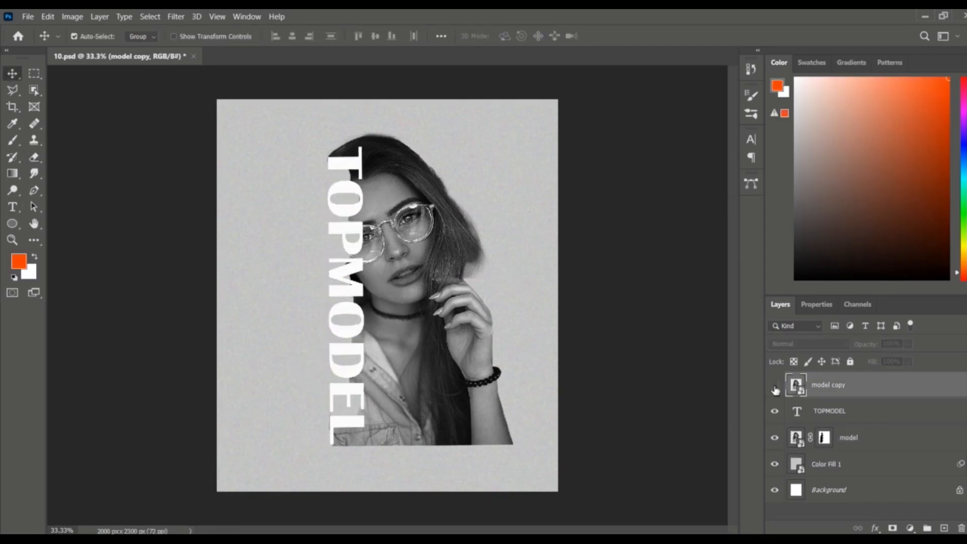
Show the model copy layer and clip it to the TOPMODEL text layer
{"action": "left_click", "coordinate": [775, 386]}
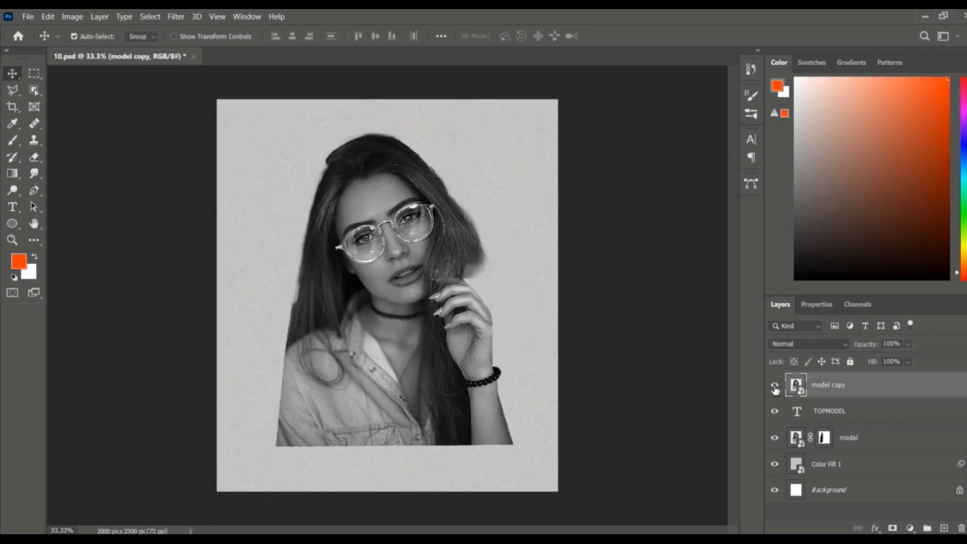
{"action": "left_click", "coordinate": [819, 398], "text": "alt"}
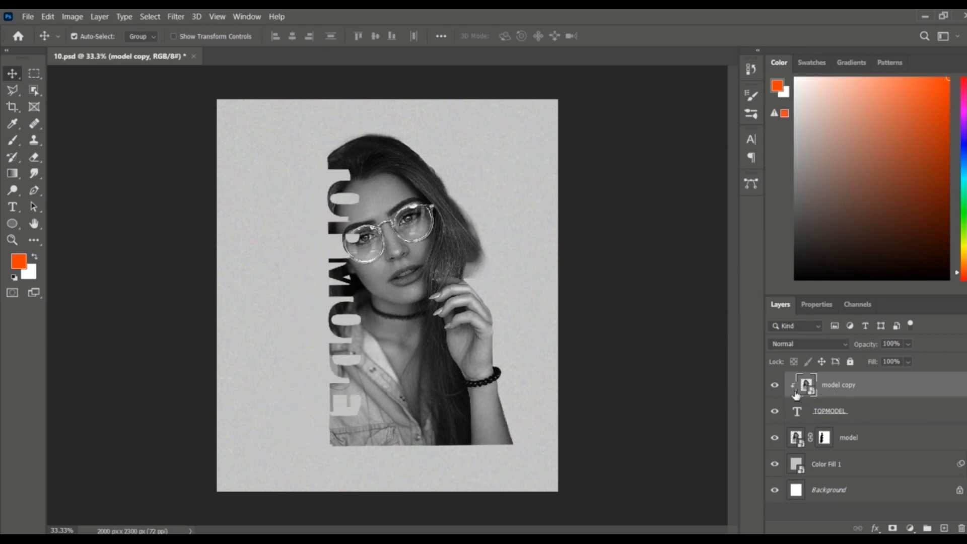
Enable a Stroke effect on the TOPMODEL text layer and lower its blending opacity to 54%
{"action": "left_click", "coordinate": [851, 413]}
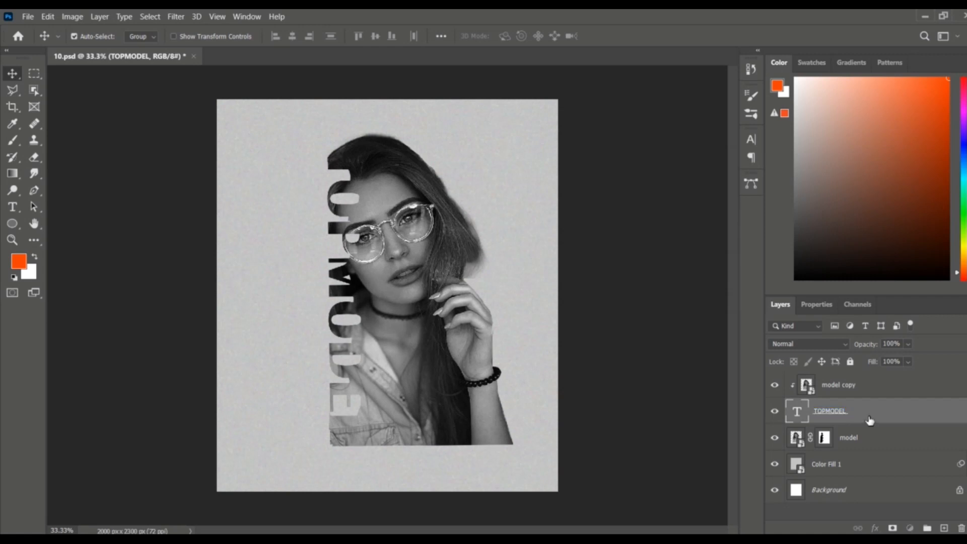
{"action": "double_click", "coordinate": [869, 417]}
{"action": "left_click_drag", "start_coordinate": [607, 170], "coordinate": [680, 143]}
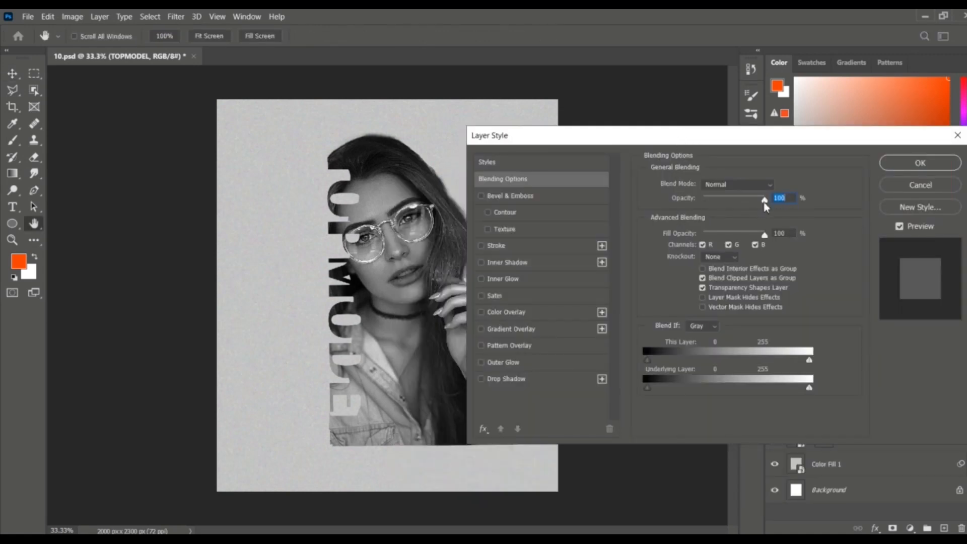
{"action": "left_click", "coordinate": [481, 246]}
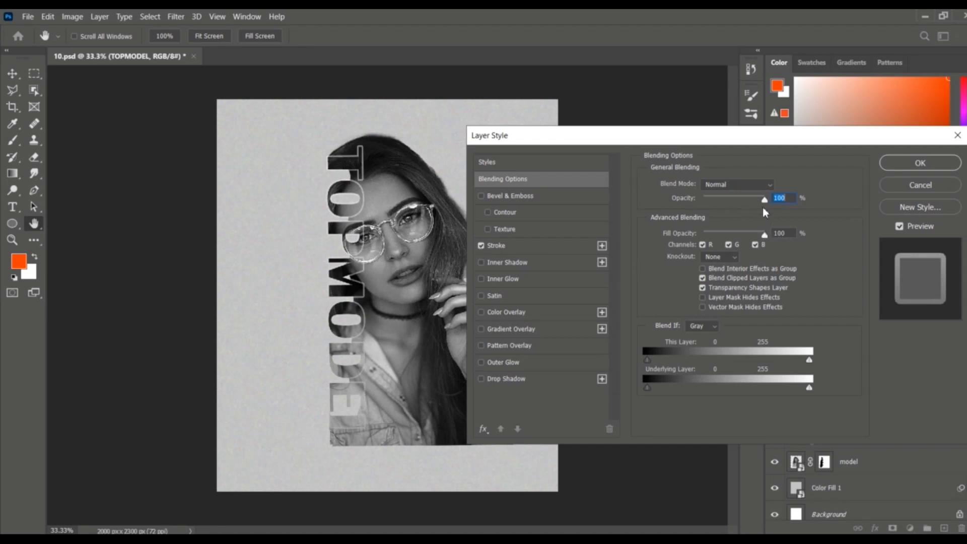
{"action": "left_click_drag", "start_coordinate": [764, 201], "coordinate": [736, 202]}
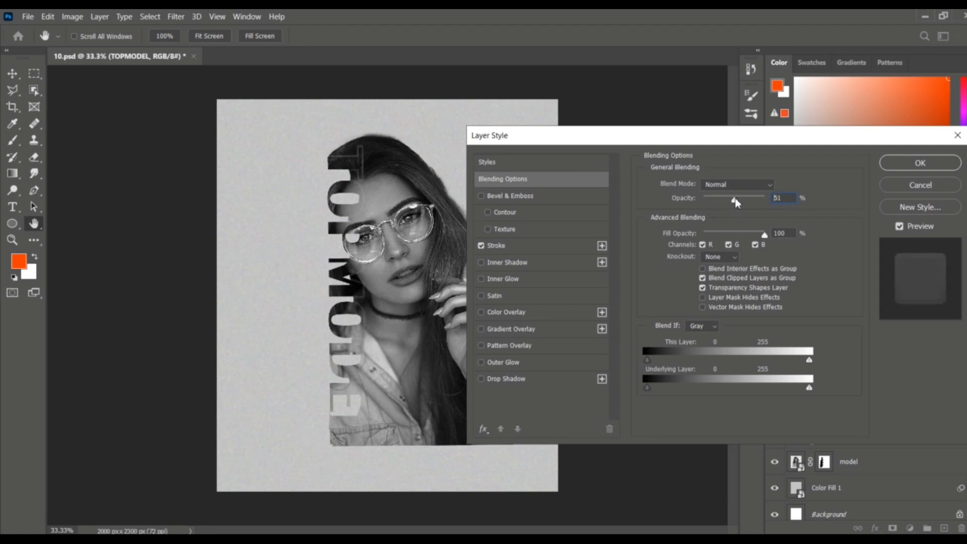
{"action": "left_click", "coordinate": [724, 260]}
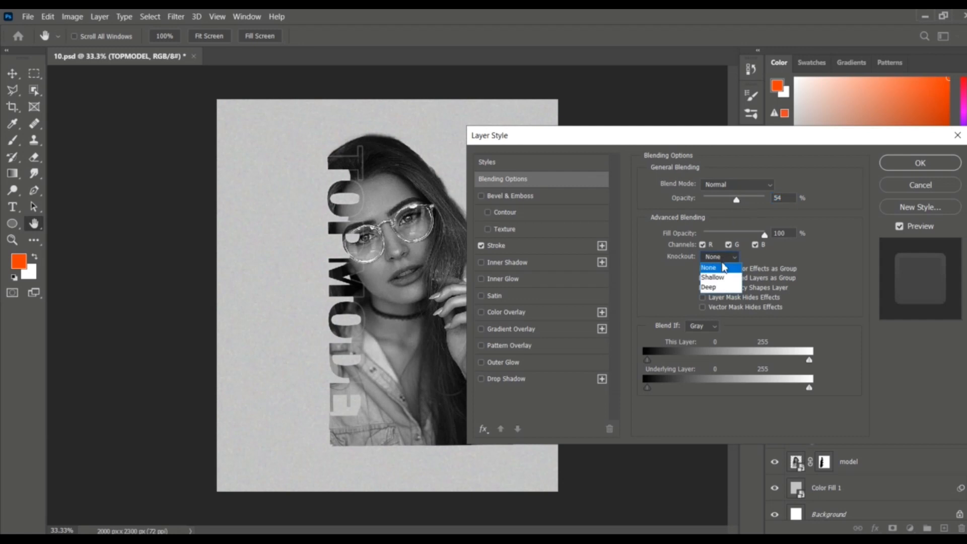
{"action": "left_click", "coordinate": [724, 261]}
Enable a Drop Shadow on the TOPMODEL text layer and set its fill opacity to 19% and overall opacity to 28%
{"action": "left_click_drag", "start_coordinate": [765, 237], "coordinate": [743, 234]}
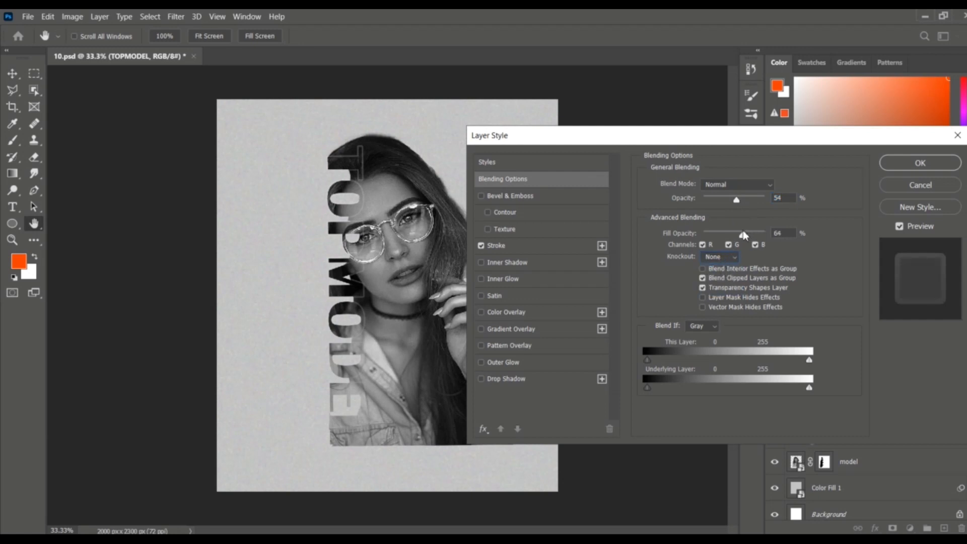
{"action": "left_click", "coordinate": [481, 379]}
{"action": "left_click_drag", "start_coordinate": [743, 235], "coordinate": [720, 240]}
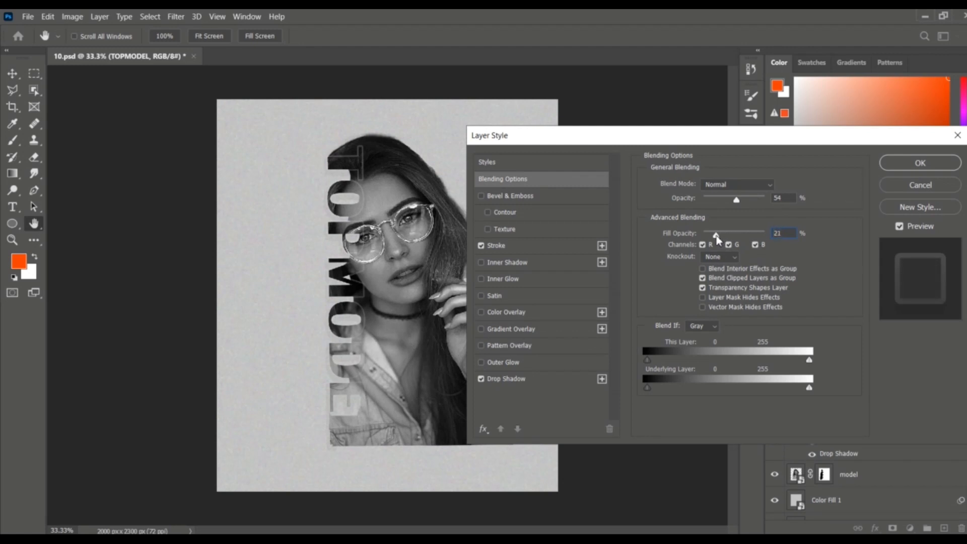
{"action": "mouse_move", "coordinate": [736, 199]}
{"action": "left_mouse_down"}
{"action": "mouse_move", "coordinate": [709, 202]}
{"action": "mouse_move", "coordinate": [723, 205]}
{"action": "left_mouse_up"}
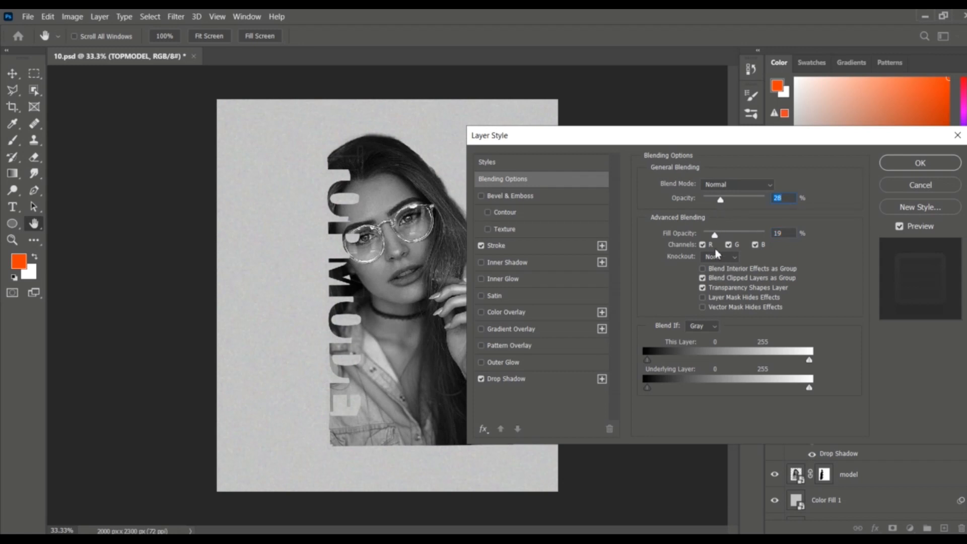
Set the TOPMODEL stroke size to 13 px and its opacity to 80%
{"action": "left_click", "coordinate": [502, 245]}
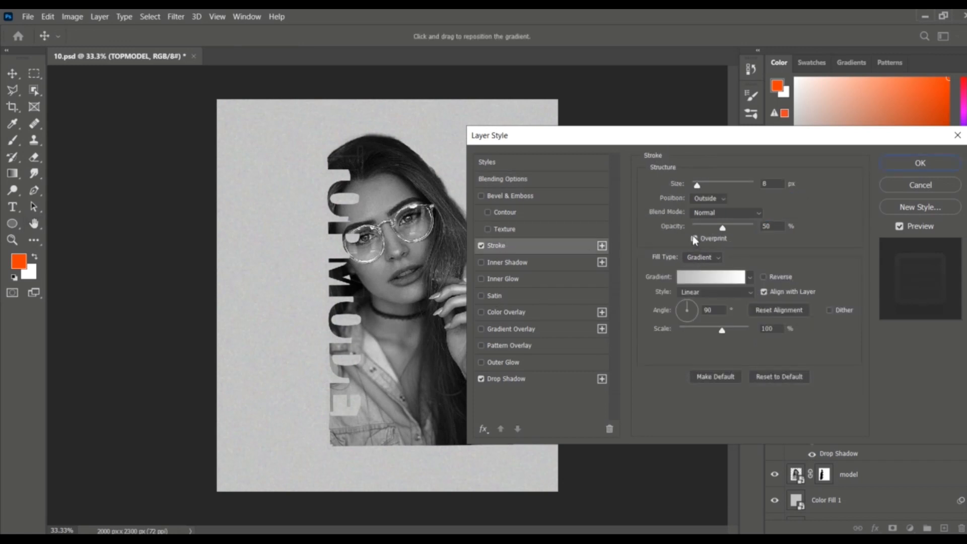
{"action": "left_click_drag", "start_coordinate": [721, 231], "coordinate": [730, 233]}
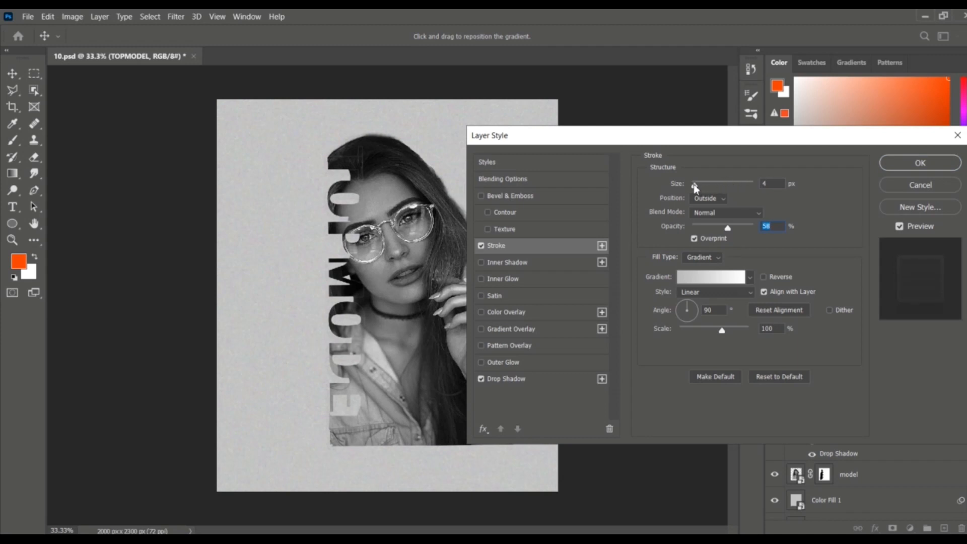
{"action": "left_click_drag", "start_coordinate": [694, 185], "coordinate": [699, 187]}
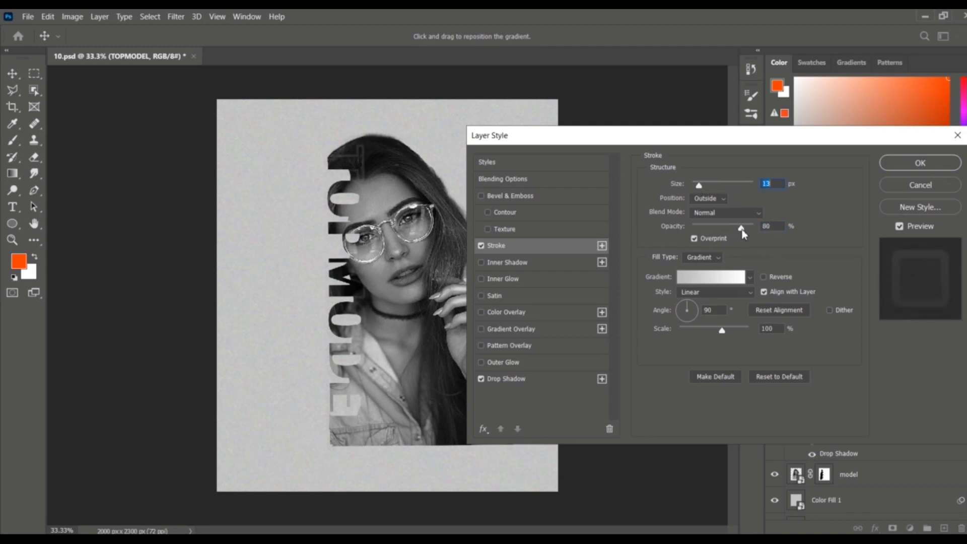
Make the stroke's gradient entirely white by recolouring its grey start stop, and apply the layer style
{"action": "left_click", "coordinate": [726, 277]}
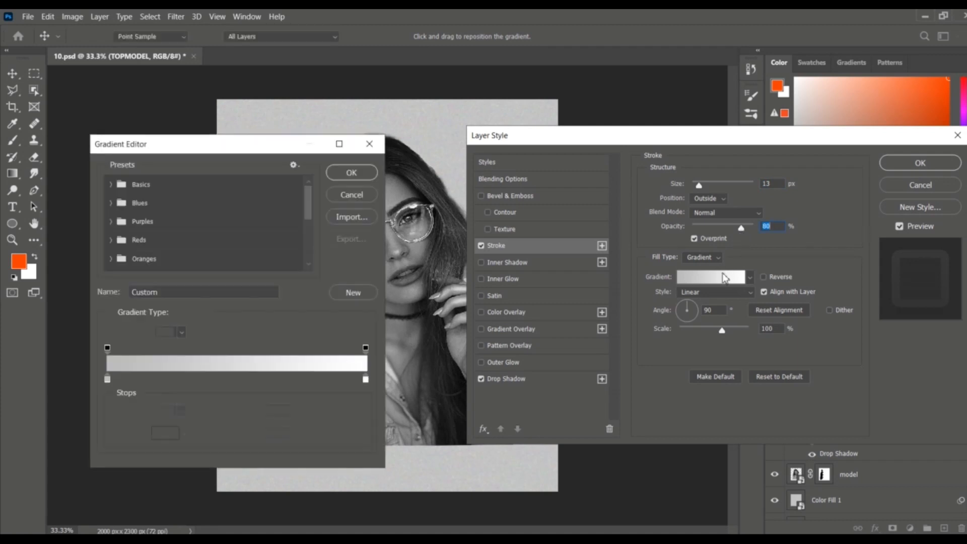
{"action": "left_click", "coordinate": [108, 379]}
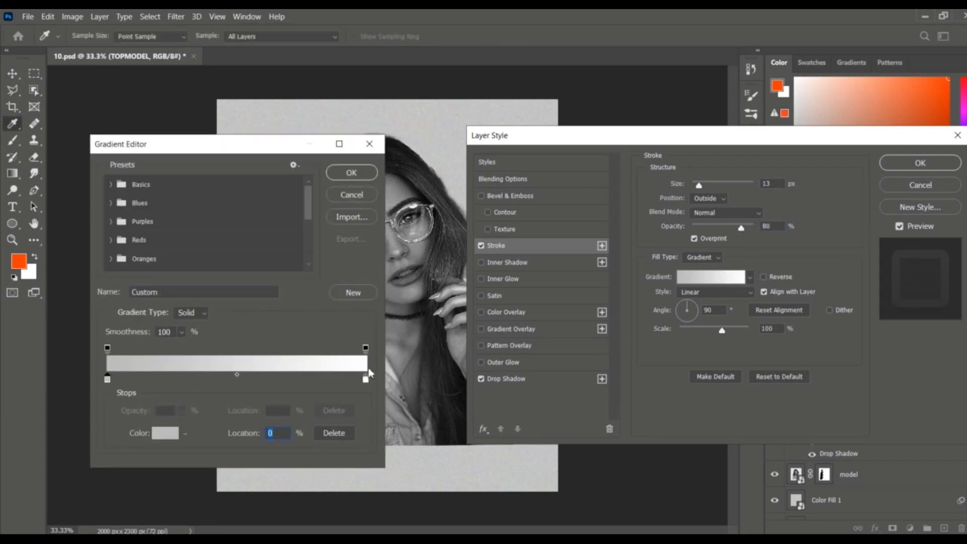
{"action": "left_click", "coordinate": [365, 366]}
{"action": "left_click", "coordinate": [342, 176]}
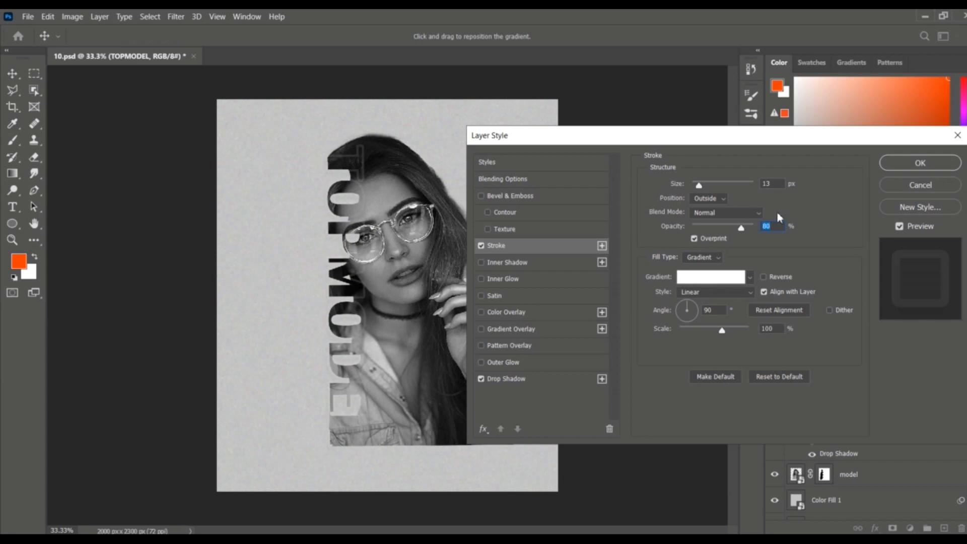
{"action": "left_click", "coordinate": [918, 164]}
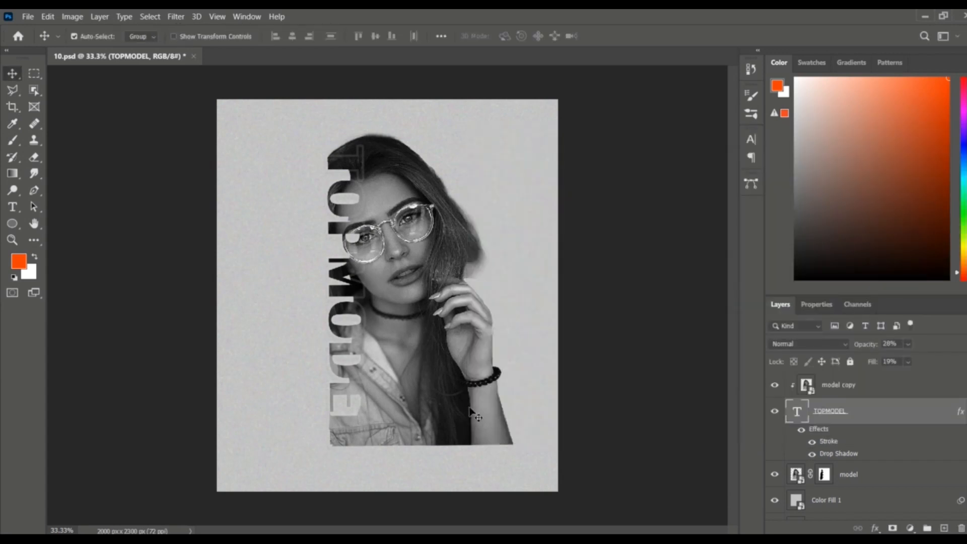
Add a new layer clipped to the model layer and set its blend mode to Overlay
{"action": "left_click", "coordinate": [805, 448]}
{"action": "right_click", "coordinate": [853, 436]}
{"action": "left_click", "coordinate": [737, 248]}
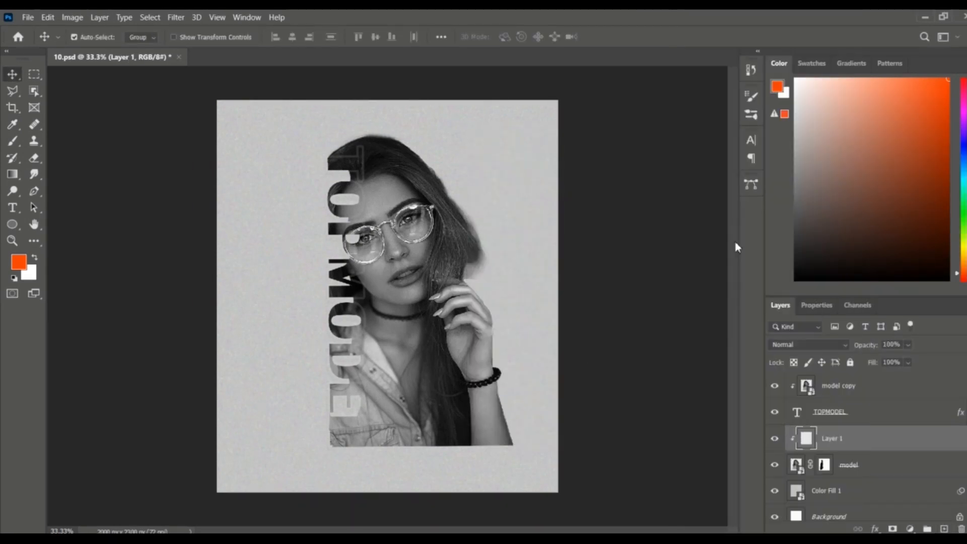
{"action": "left_click", "coordinate": [843, 344]}
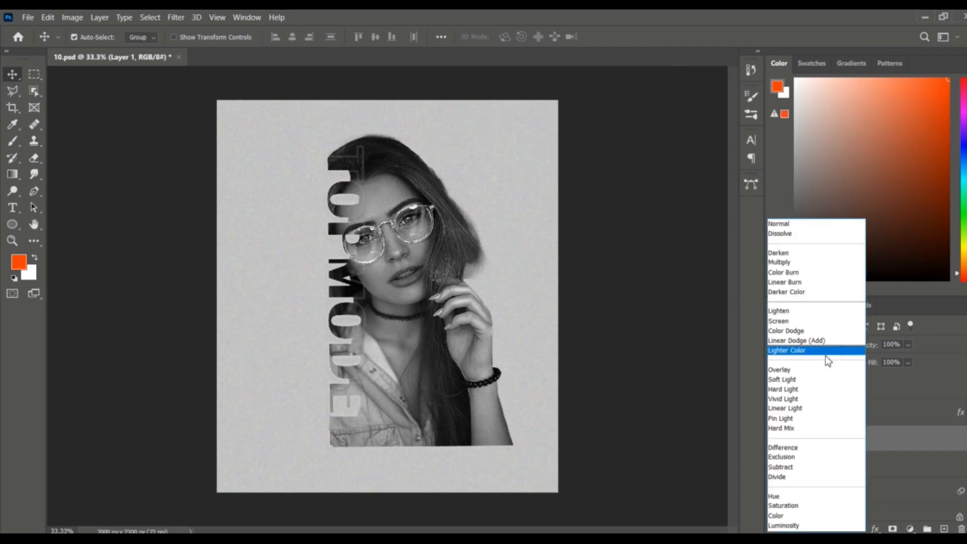
{"action": "left_click", "coordinate": [801, 373]}
Set up the Brush tool with a 59 px Soft Round tip and the orange foreground colour
{"action": "left_click", "coordinate": [12, 143]}
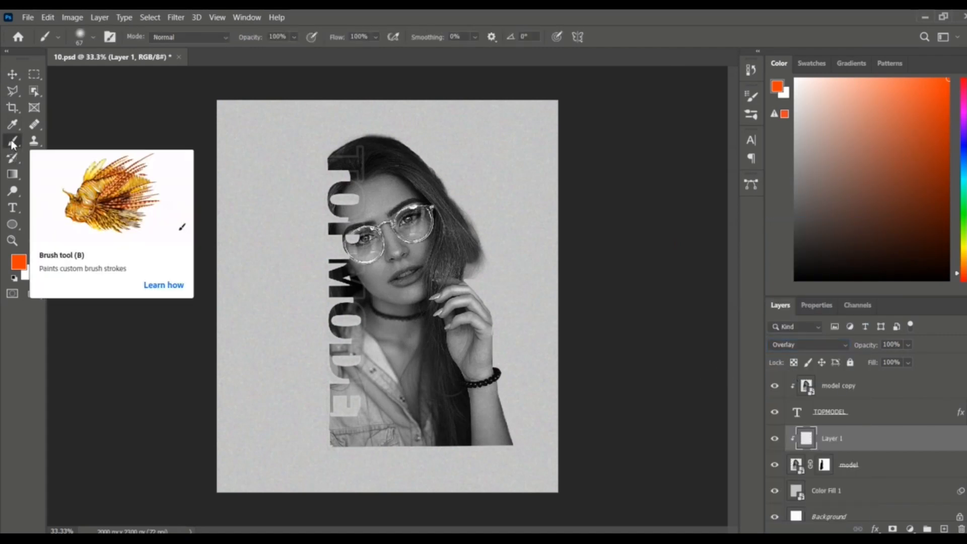
{"action": "right_click", "coordinate": [21, 143]}
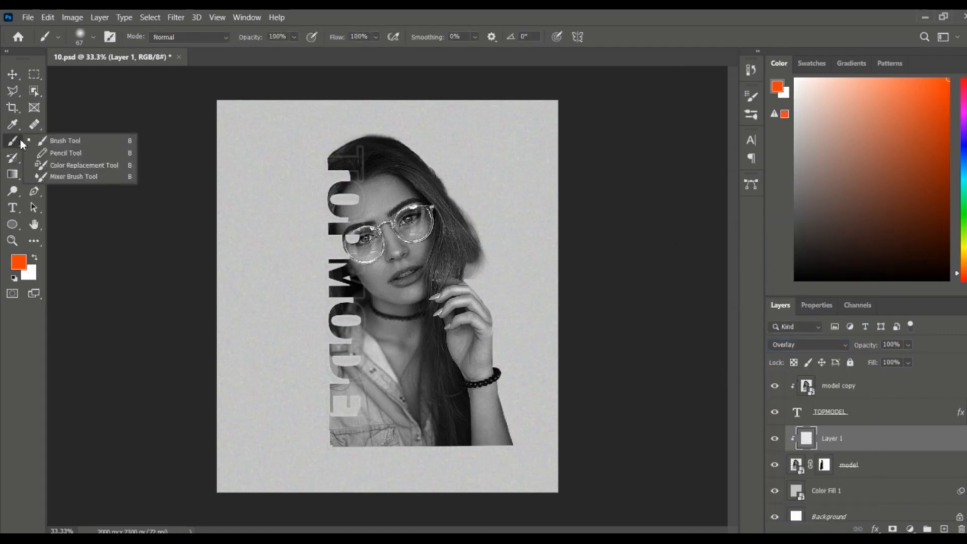
{"action": "left_click", "coordinate": [92, 37]}
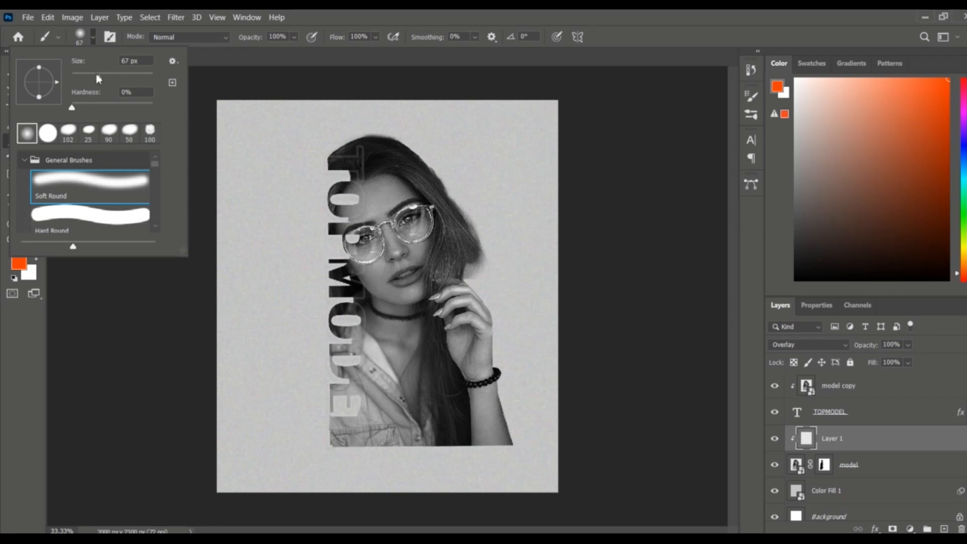
{"action": "left_click_drag", "start_coordinate": [99, 78], "coordinate": [97, 78]}
{"action": "left_click", "coordinate": [209, 151]}
{"action": "left_click", "coordinate": [20, 261]}
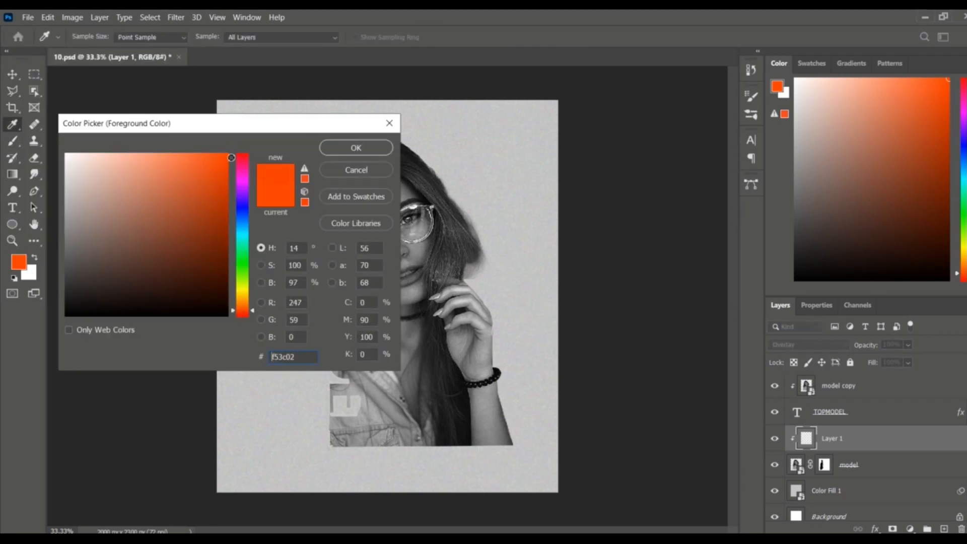
{"action": "left_click", "coordinate": [356, 145]}
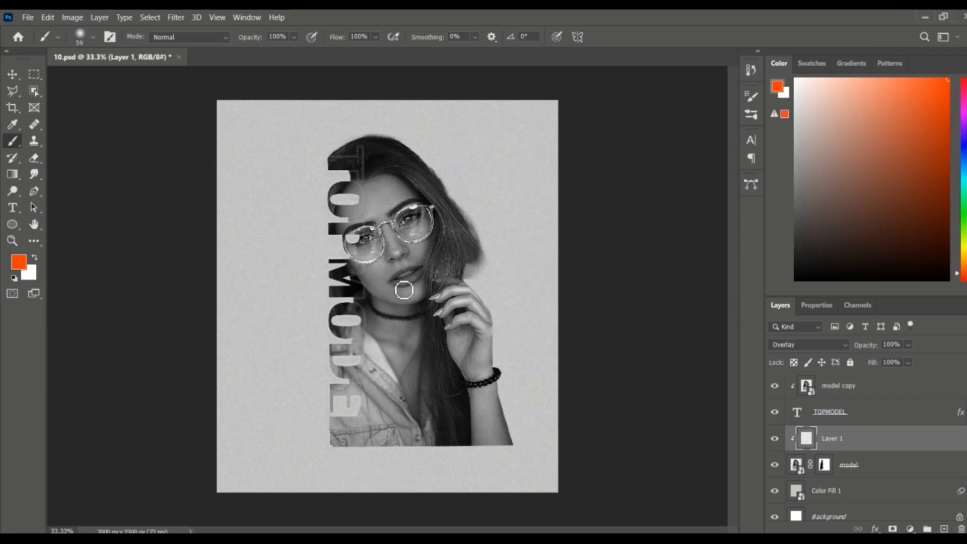
Paint the model's upper and lower lips orange on Layer 1 with the brush reduced to 20 px
{"action": "key", "text": "z"}
{"action": "left_click", "coordinate": [412, 284]}
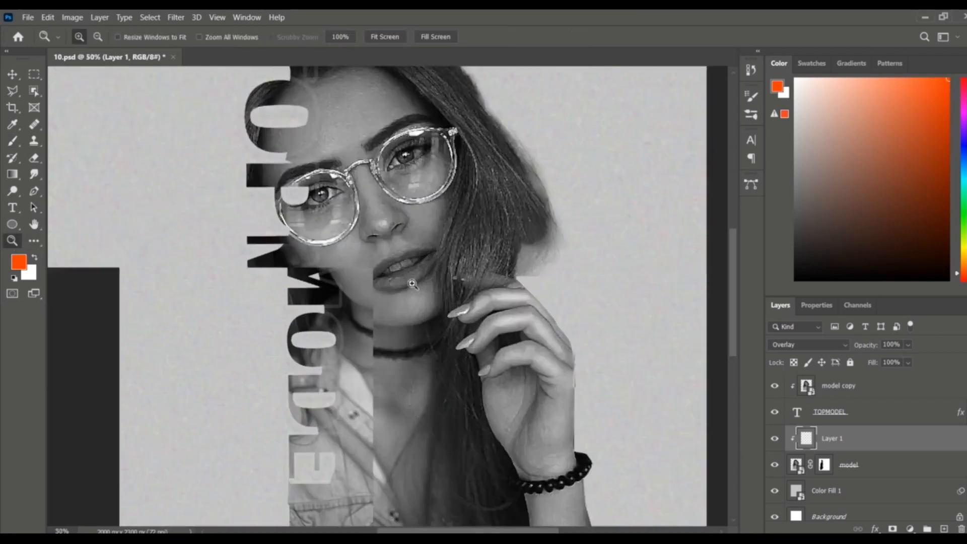
{"action": "left_click", "coordinate": [412, 283]}
{"action": "left_click", "coordinate": [406, 277]}
{"action": "key", "text": "b"}
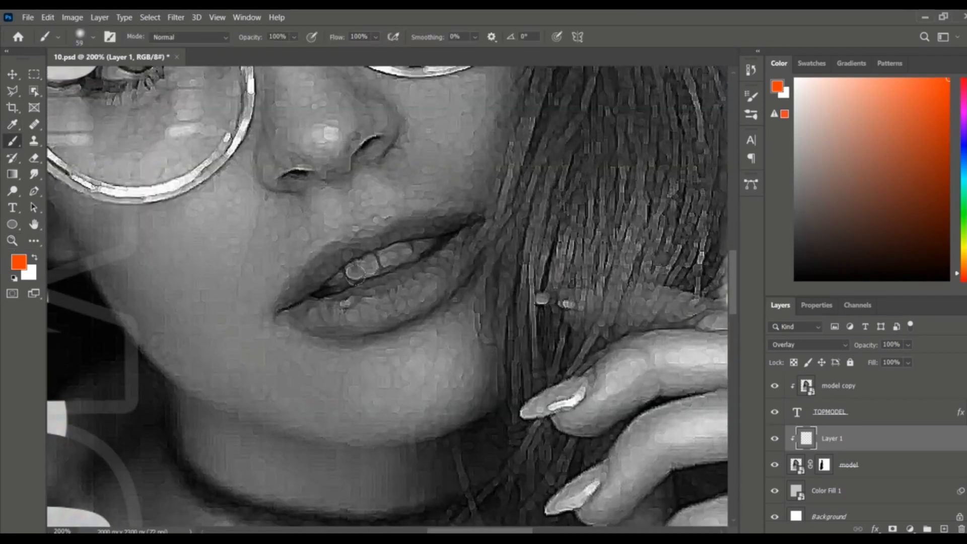
{"action": "key", "text": "bracketleft"}
{"action": "key", "text": "bracketleft"}
{"action": "left_click", "coordinate": [310, 307]}
{"action": "mouse_move", "coordinate": [310, 307]}
{"action": "left_mouse_down"}
{"action": "mouse_move", "coordinate": [285, 317]}
{"action": "mouse_move", "coordinate": [352, 330]}
{"action": "mouse_move", "coordinate": [422, 313]}
{"action": "mouse_move", "coordinate": [460, 281]}
{"action": "mouse_move", "coordinate": [477, 219]}
{"action": "mouse_move", "coordinate": [400, 226]}
{"action": "mouse_move", "coordinate": [328, 253]}
{"action": "mouse_move", "coordinate": [279, 314]}
{"action": "mouse_move", "coordinate": [350, 258]}
{"action": "mouse_move", "coordinate": [295, 299]}
{"action": "mouse_move", "coordinate": [337, 254]}
{"action": "mouse_move", "coordinate": [457, 229]}
{"action": "mouse_move", "coordinate": [446, 259]}
{"action": "mouse_move", "coordinate": [319, 309]}
{"action": "mouse_move", "coordinate": [319, 319]}
{"action": "mouse_move", "coordinate": [381, 306]}
{"action": "mouse_move", "coordinate": [455, 268]}
{"action": "mouse_move", "coordinate": [347, 319]}
{"action": "mouse_move", "coordinate": [427, 296]}
{"action": "mouse_move", "coordinate": [349, 309]}
{"action": "mouse_move", "coordinate": [426, 281]}
{"action": "left_mouse_up"}
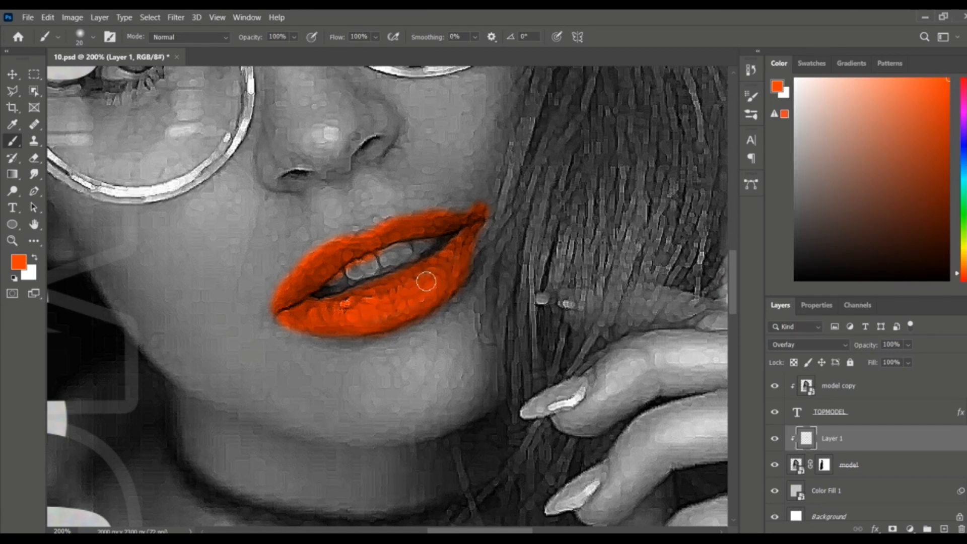
Erase the orange spill beyond the corner of the lips near the hair with a 50 px eraser
{"action": "left_click", "coordinate": [34, 159]}
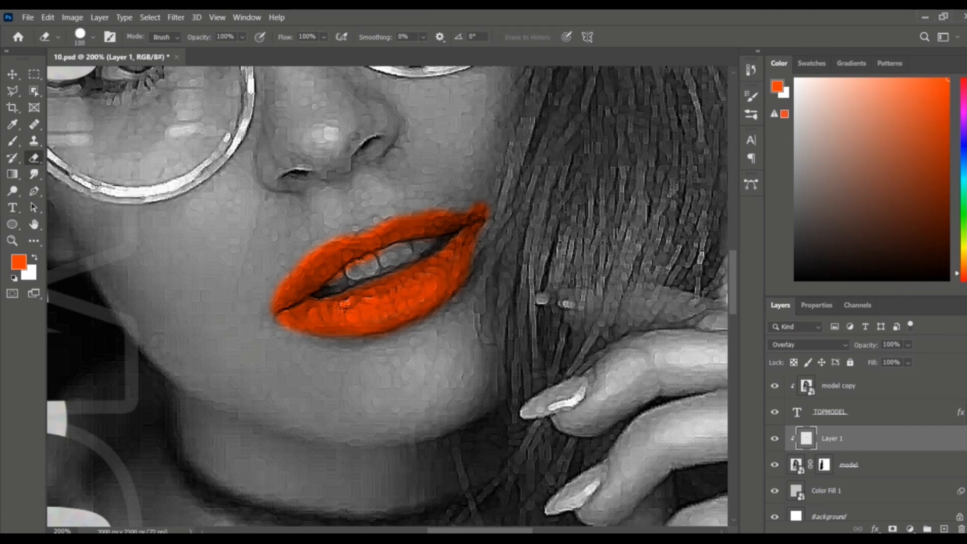
{"action": "key", "text": "bracketleft"}
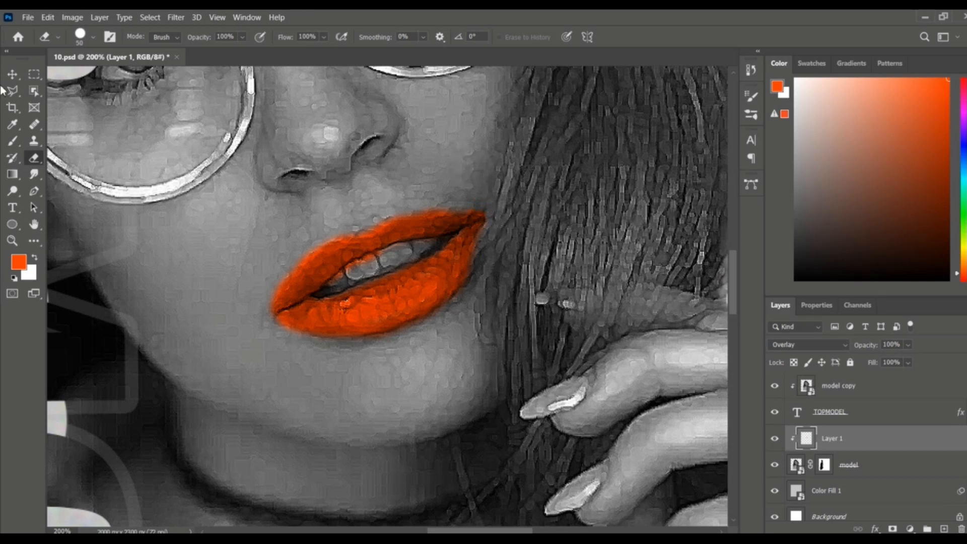
{"action": "left_click", "coordinate": [13, 74]}
{"action": "key", "text": "ctrl+0"}
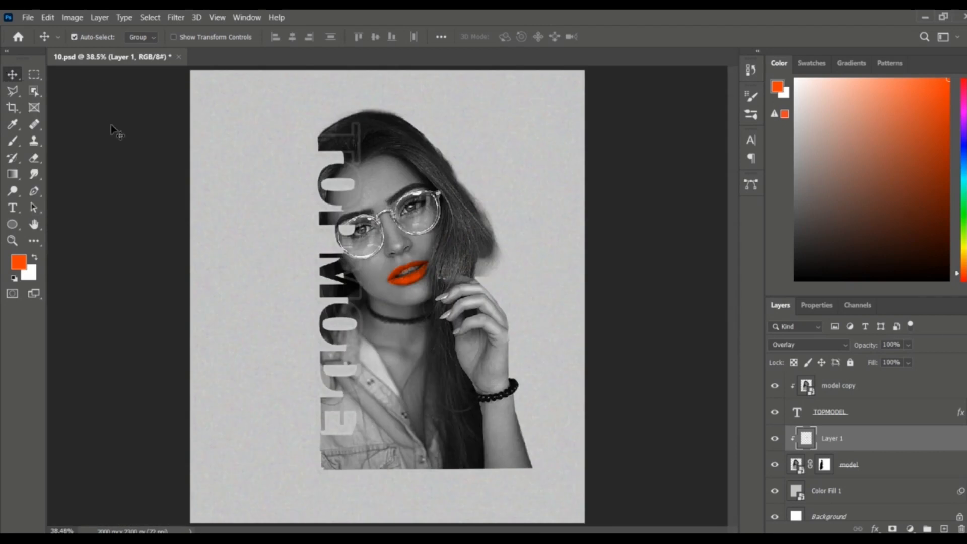
Group the model copy, TOPMODEL and Layer 1 layers
{"action": "left_click", "coordinate": [966, 412]}
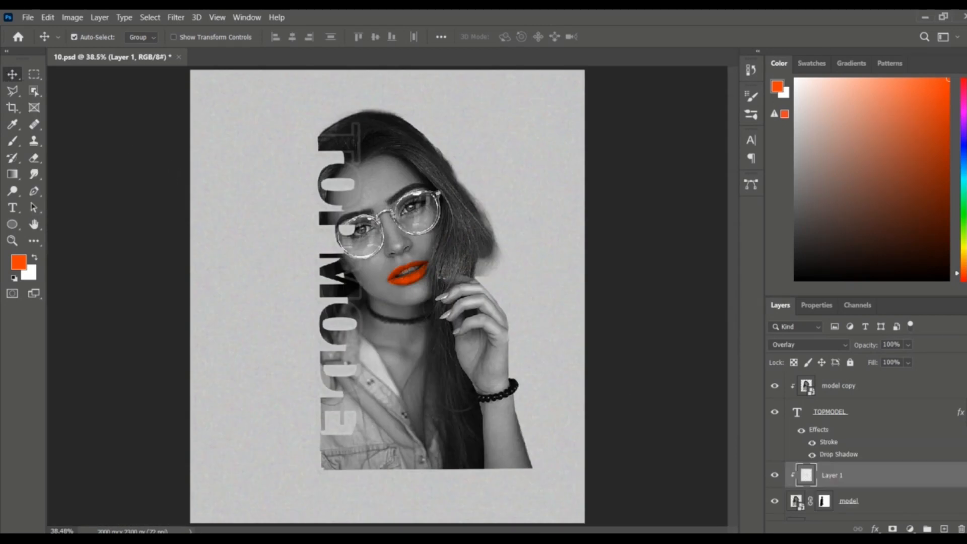
{"action": "left_click", "coordinate": [966, 412]}
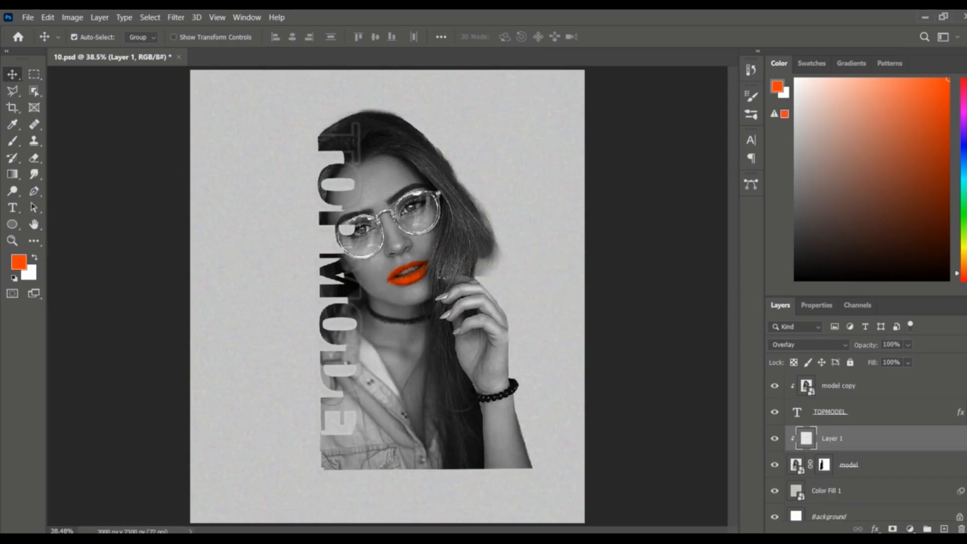
{"action": "left_click", "coordinate": [837, 393], "text": "shift"}
{"action": "left_click", "coordinate": [850, 476], "text": "shift"}
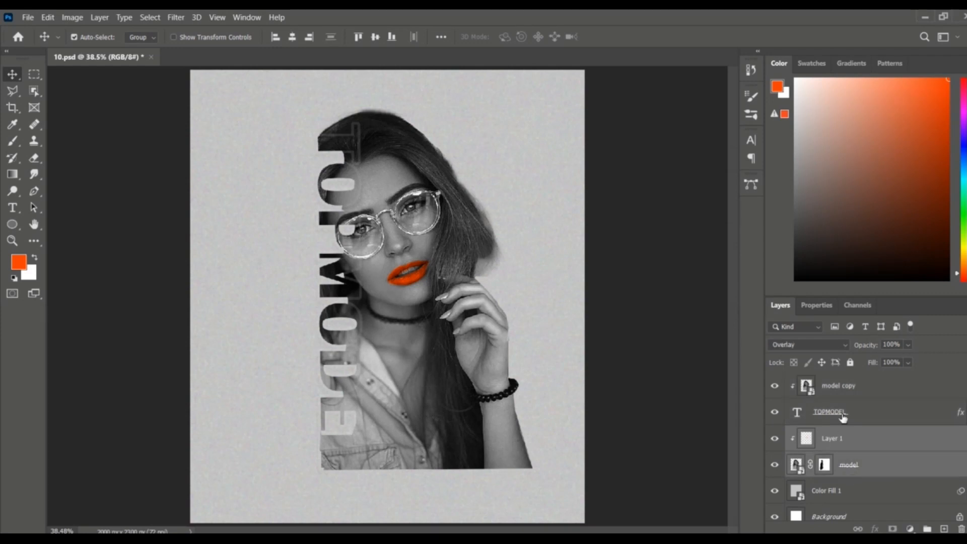
{"action": "left_click", "coordinate": [844, 418], "text": "shift"}
{"action": "left_click", "coordinate": [845, 393], "text": "shift"}
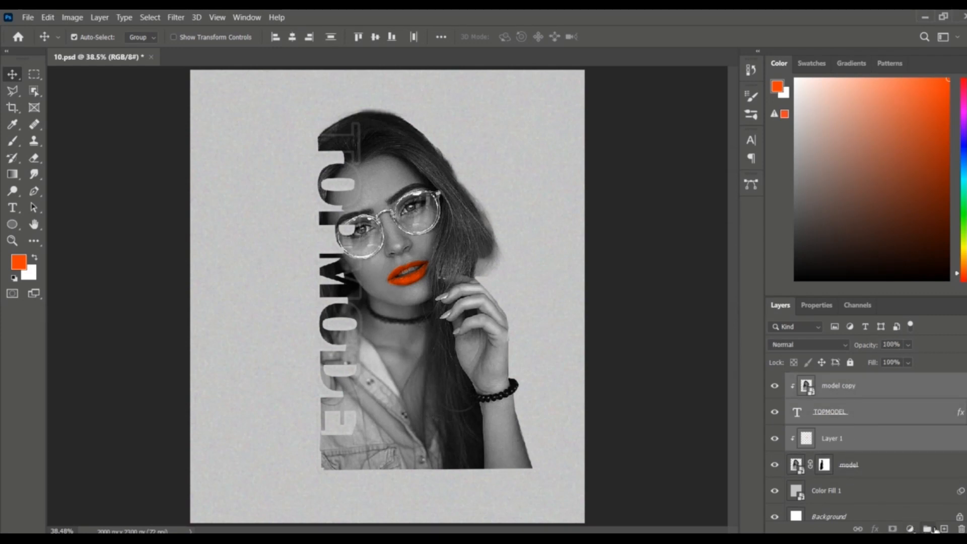
{"action": "left_click", "coordinate": [935, 529]}
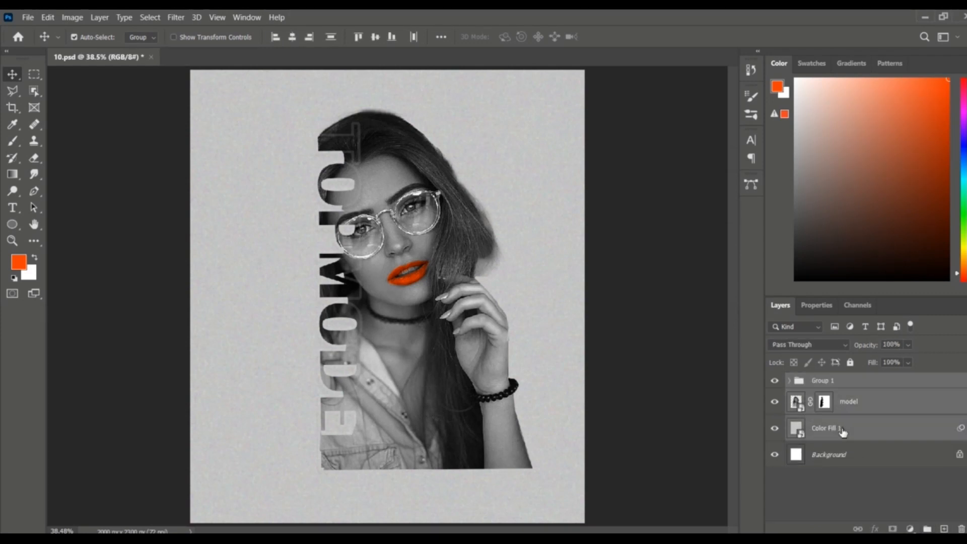
Group Group 1, model and Color Fill 1 together, rename the new group "top model" and select it
{"action": "left_click", "coordinate": [935, 530]}
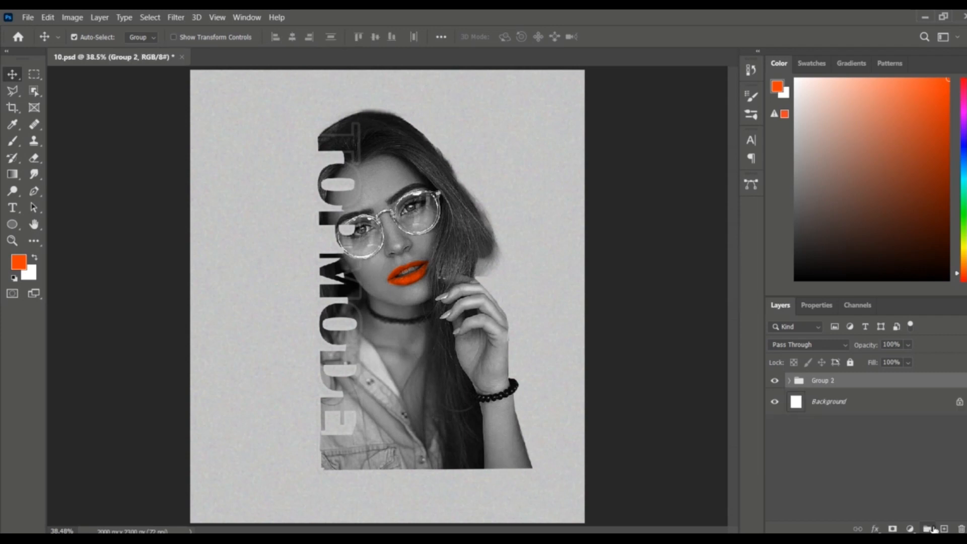
{"action": "double_click", "coordinate": [848, 384]}
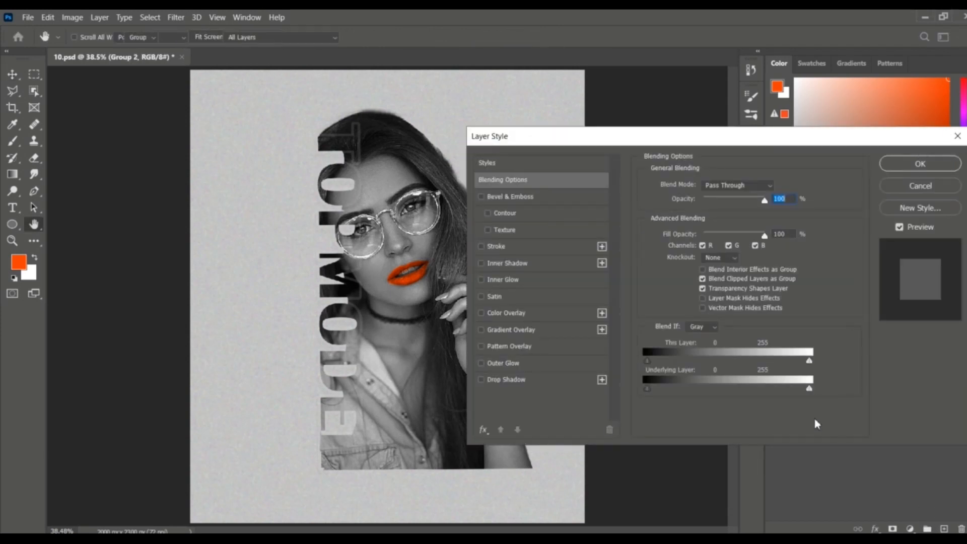
{"action": "key", "text": "Escape"}
{"action": "double_click", "coordinate": [828, 382]}
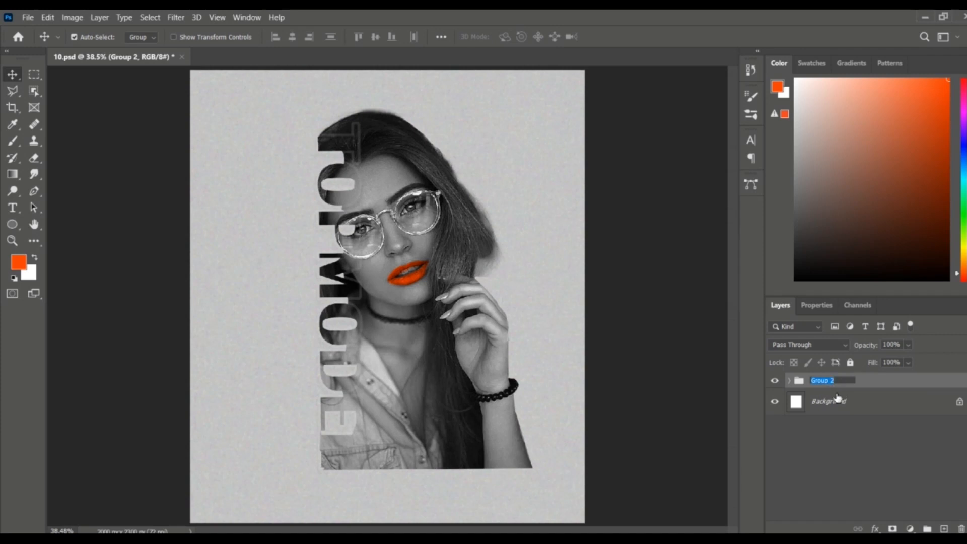
{"action": "key", "text": "BackSpace"}
{"action": "left_click", "coordinate": [878, 443]}
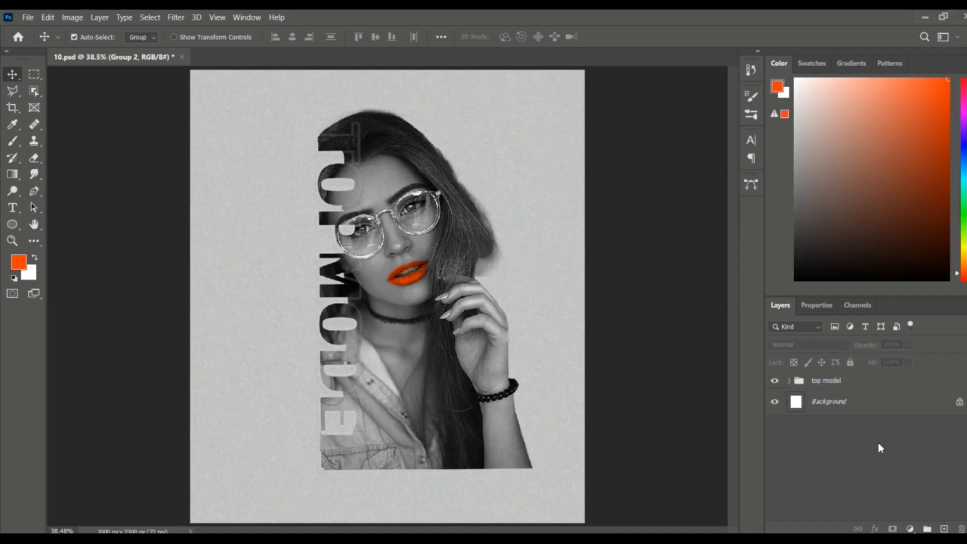
{"action": "left_click", "coordinate": [851, 387]}
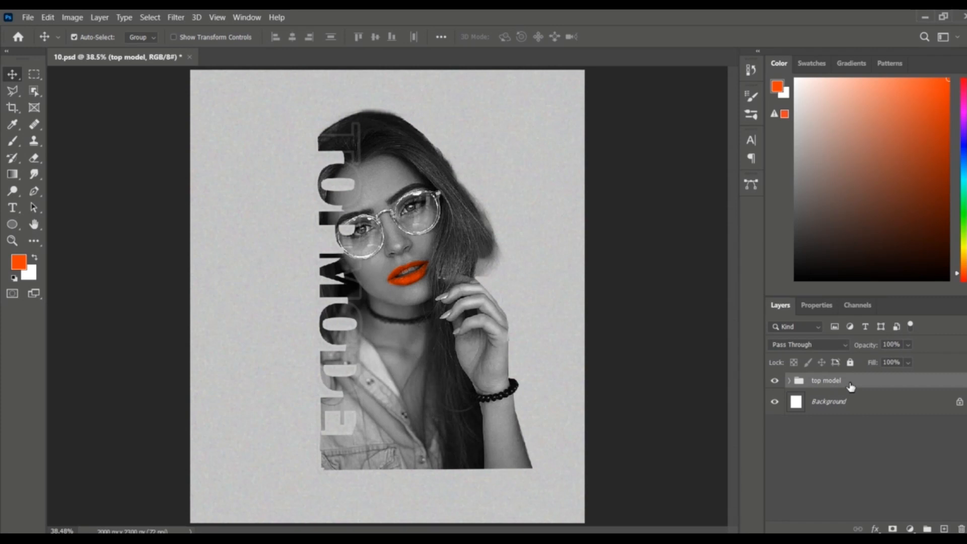